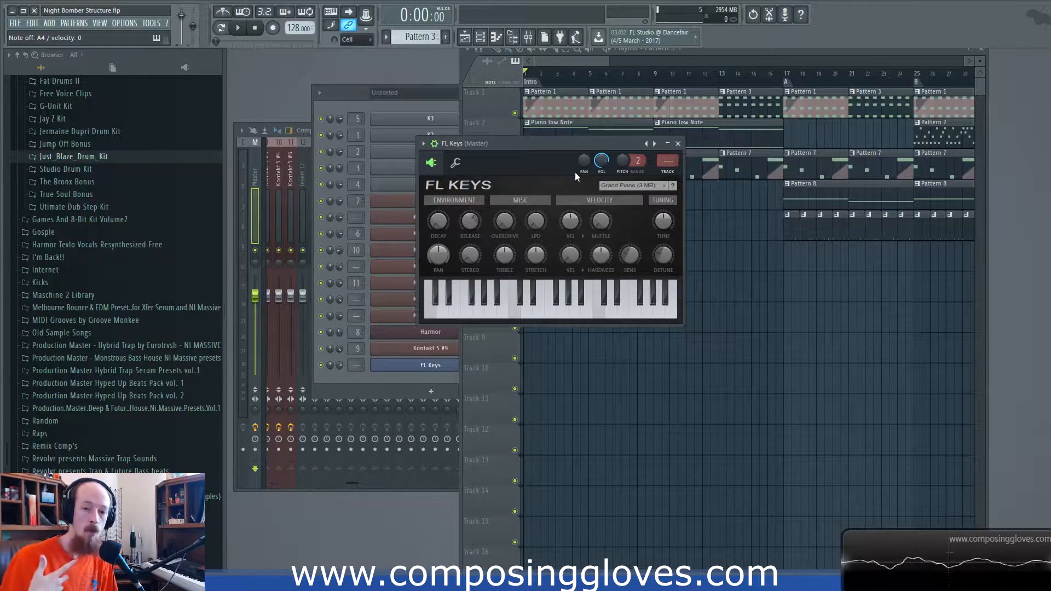
- Close the FL Keys plugin and examine the Kontakt 5 chord notes of Pattern 1 in the piano roll
left_click(678, 143)
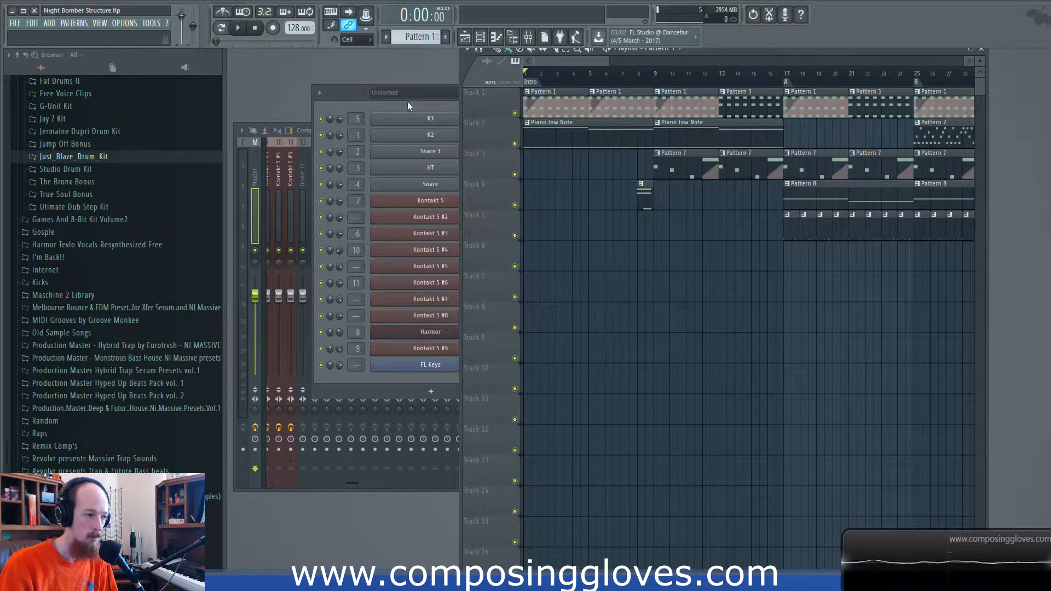
left_click(348, 103)
left_click(612, 203)
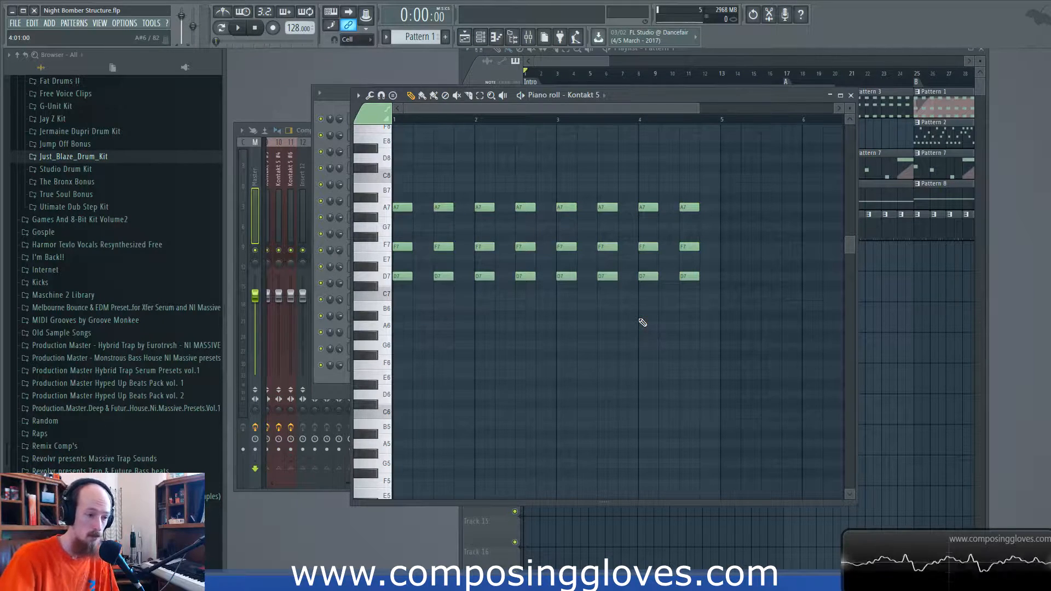
left_click(851, 95)
left_click(564, 62)
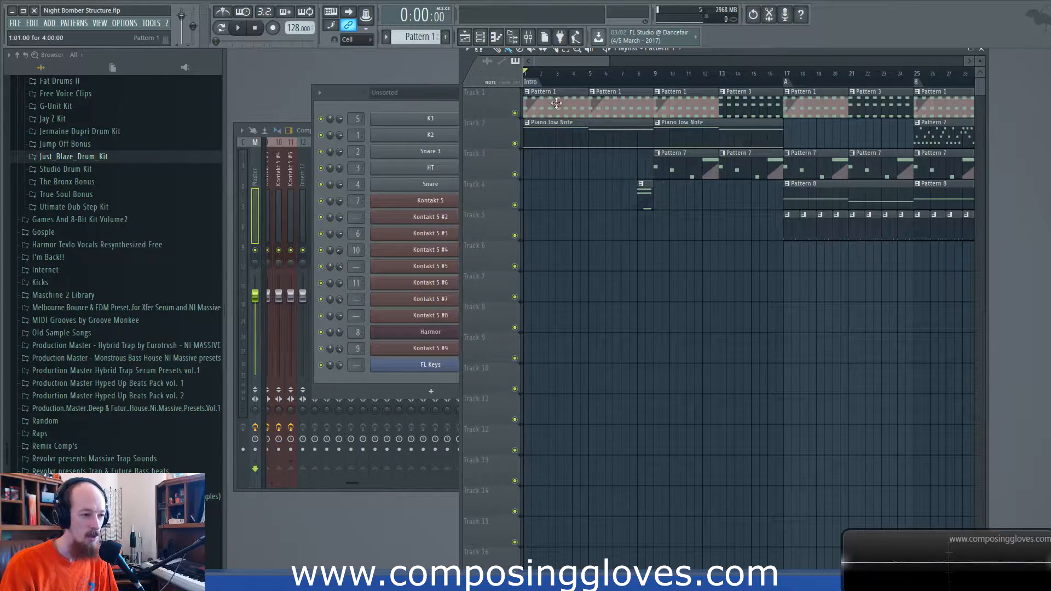
double_click(542, 114)
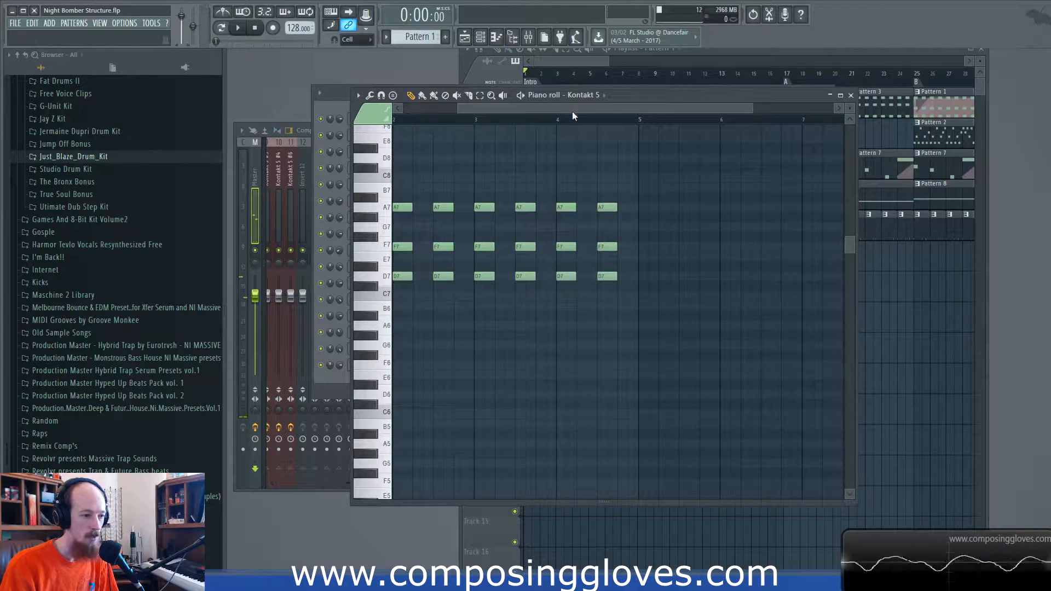
left_click_drag(572, 110, 517, 112)
scroll(605, 165, "down", 2)
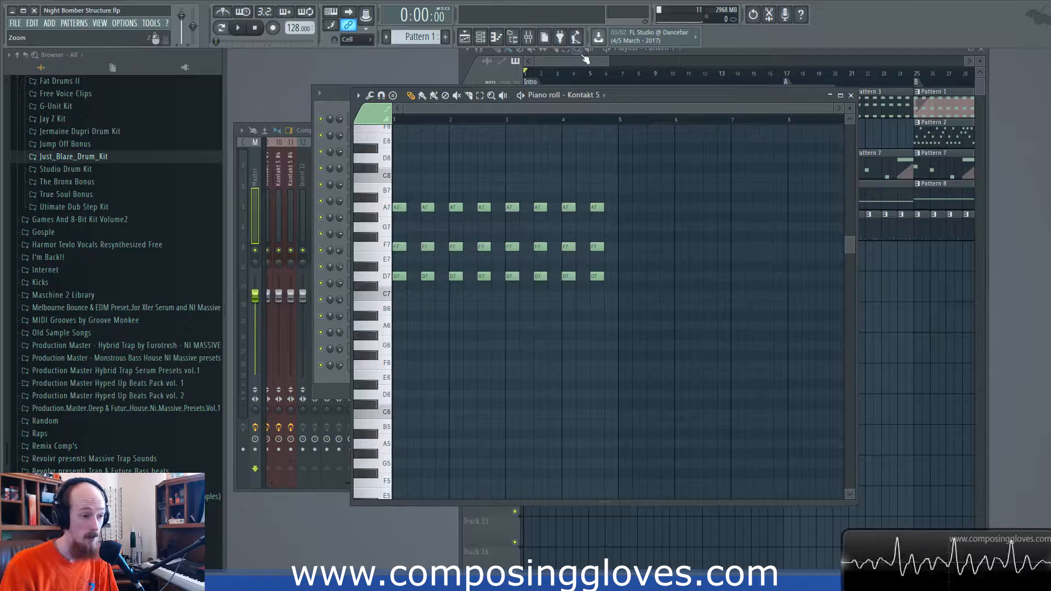
- Play the Track 1 chords from the intro and from bar 13 with Tracks 2 and 3 muted, and unmute both tracks
left_click(541, 61)
left_click(514, 144)
key("space")
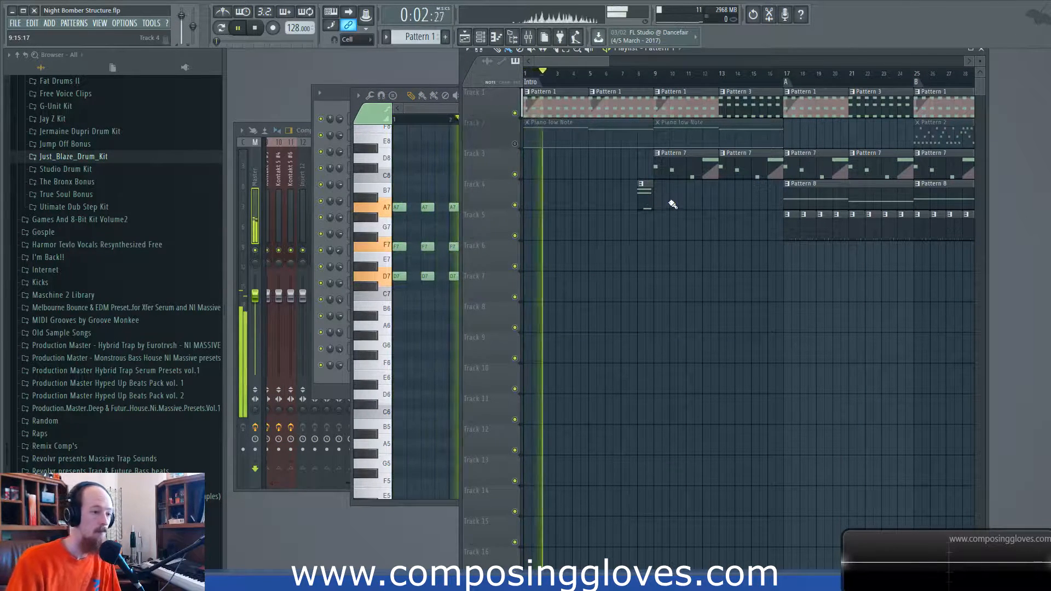
left_click(715, 74)
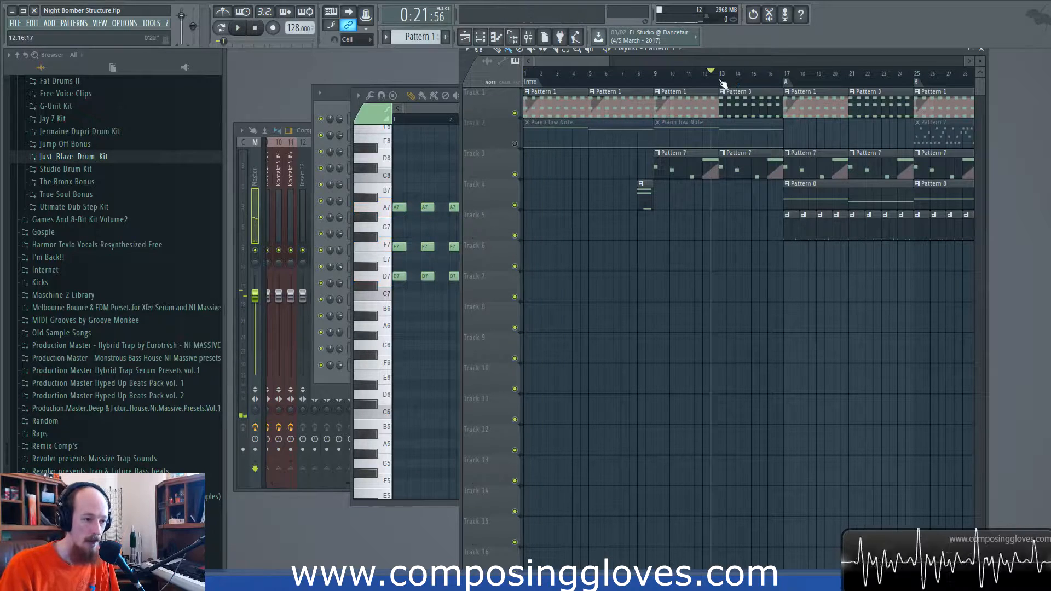
left_click(515, 174)
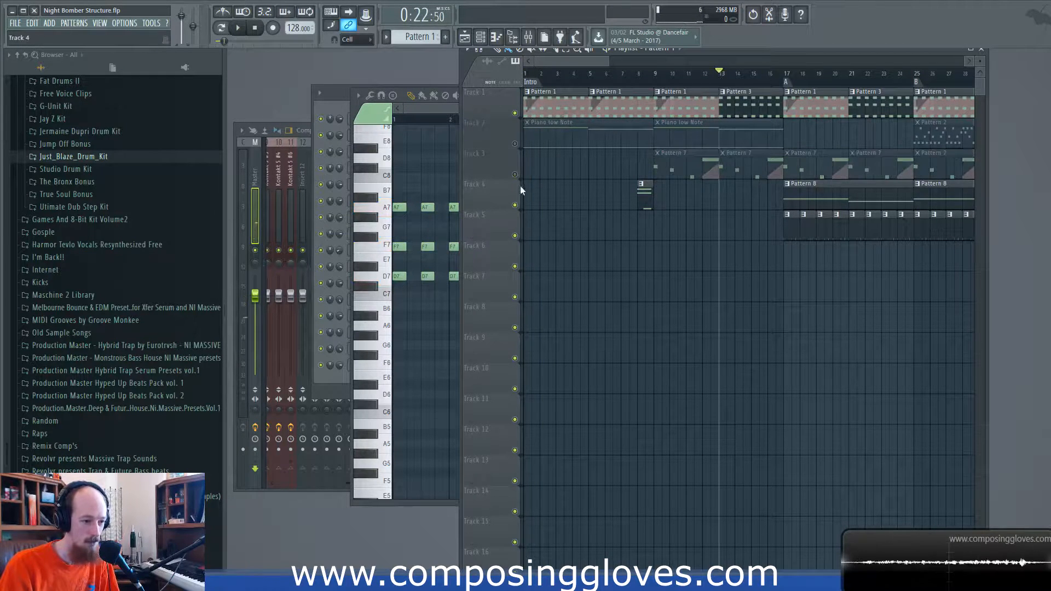
key("space")
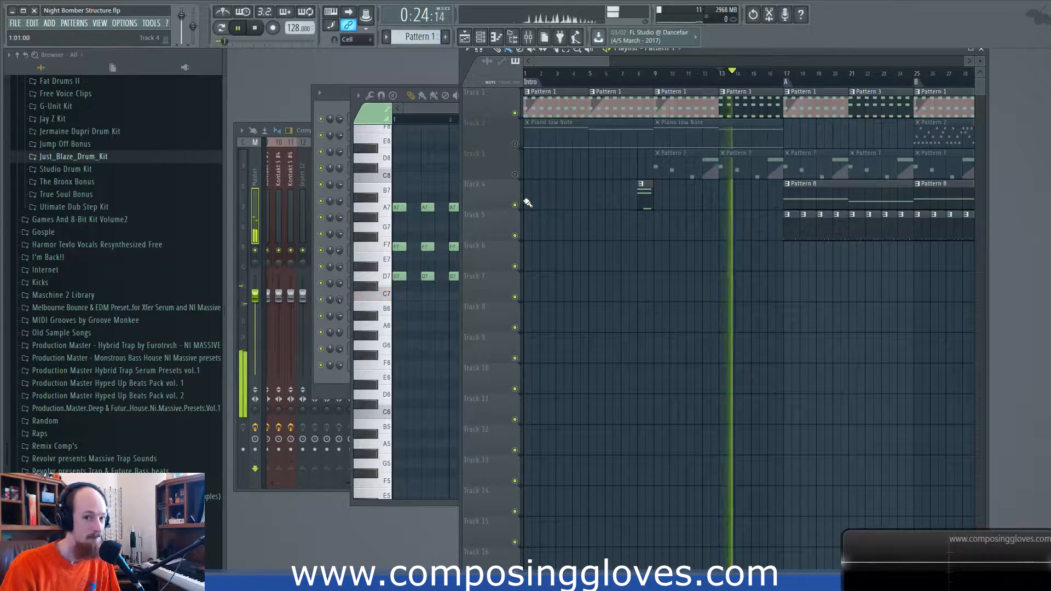
key("space")
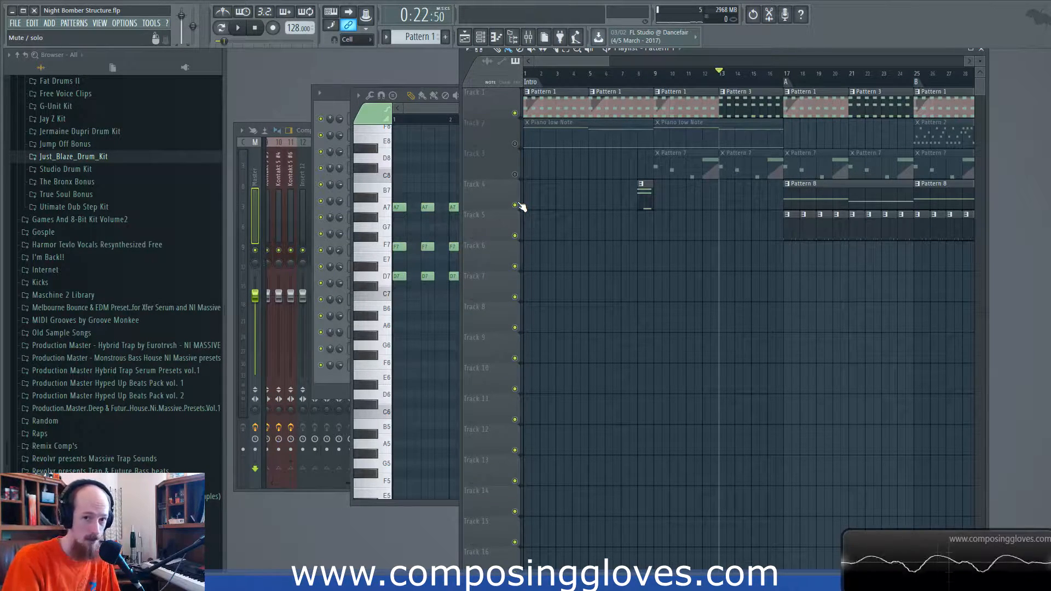
left_click(515, 175)
left_click(515, 144)
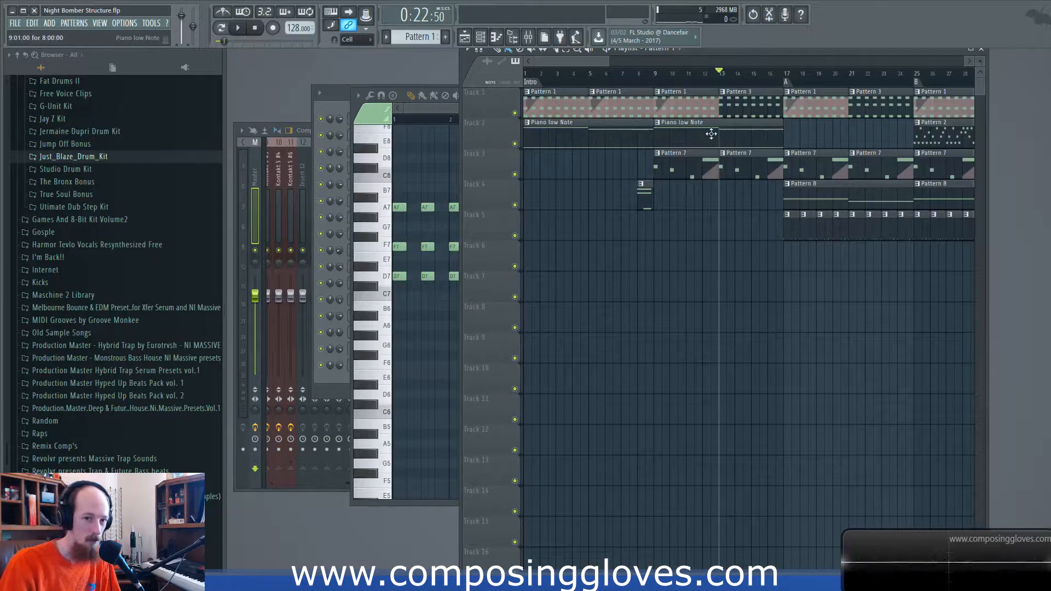
- Set the playback position to bar 25 and examine the Kontakt 5 #5 melody notes of Pattern 2
scroll(728, 125, "down", 3)
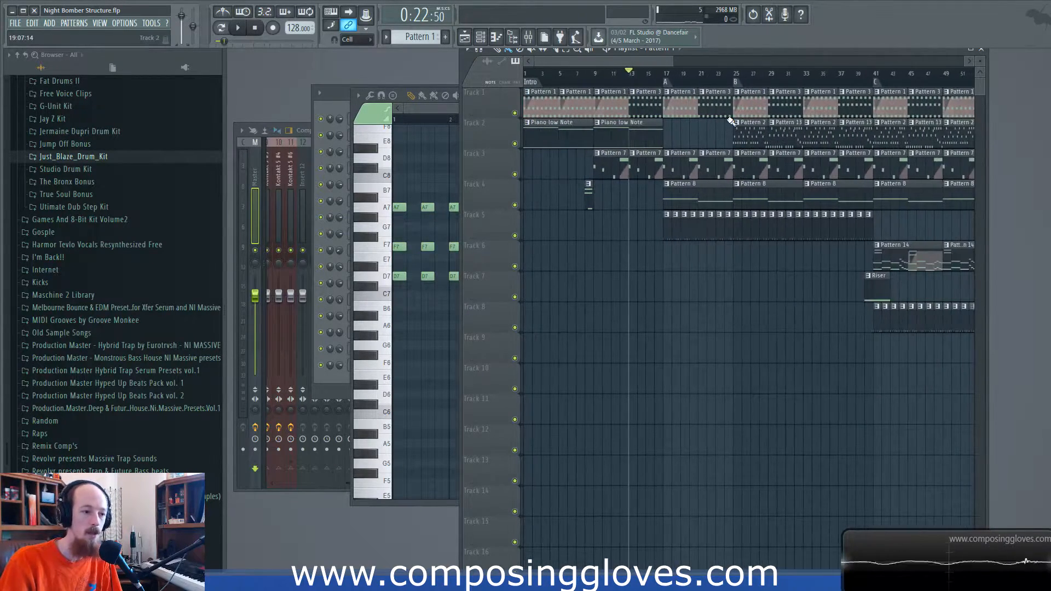
scroll(731, 120, "down", 2)
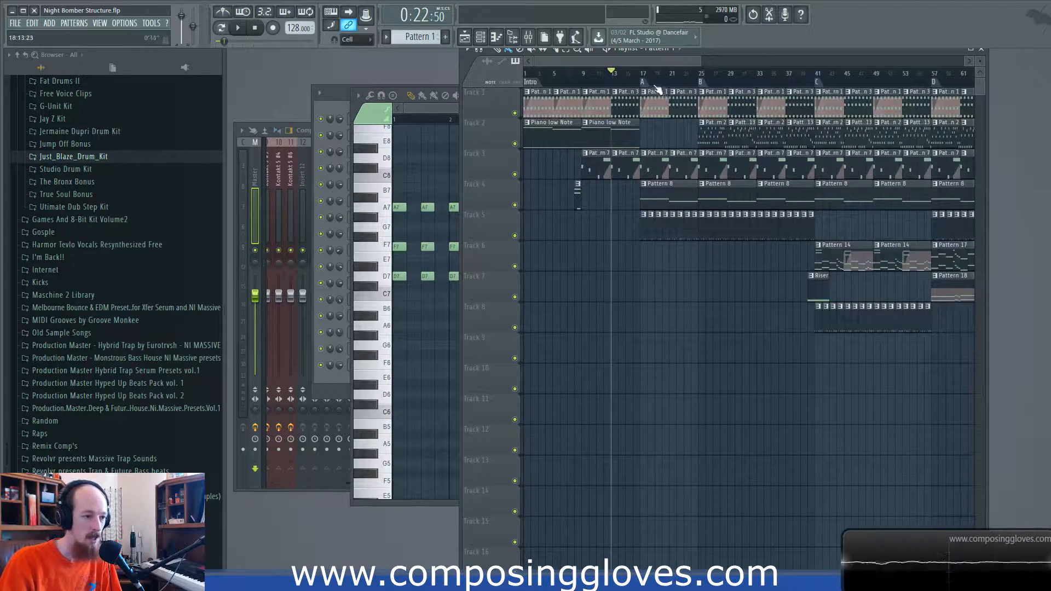
left_click(704, 75)
left_click_drag(720, 109, 715, 133)
double_click(715, 133)
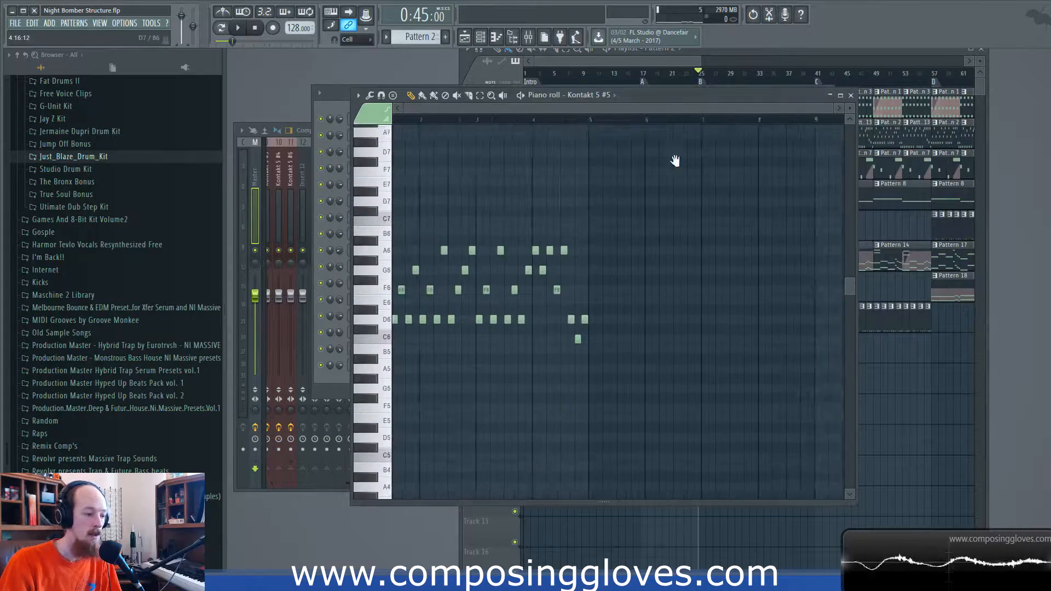
left_click_drag(402, 196, 759, 326)
left_click(743, 221)
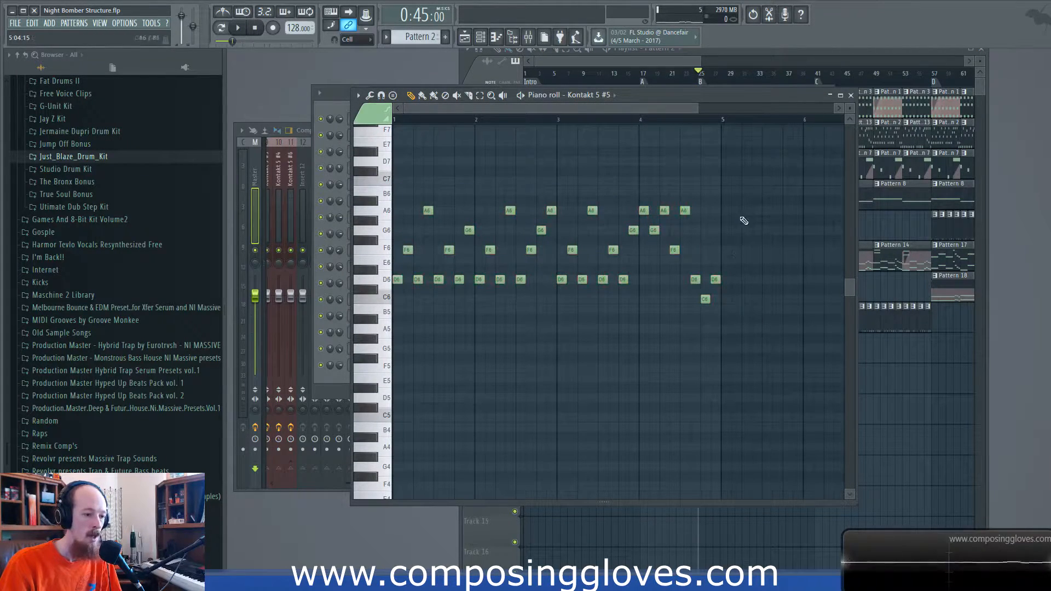
left_click(850, 94)
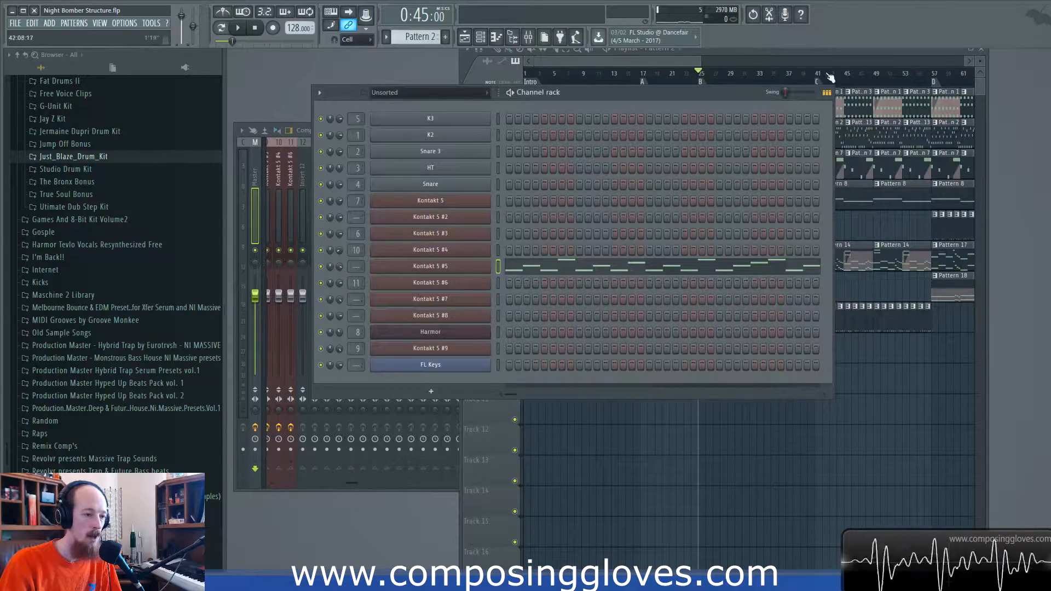
- Mute Tracks 3, 4 and 5 and play the chords and Pattern 2 melody from bar 25
left_click(712, 130)
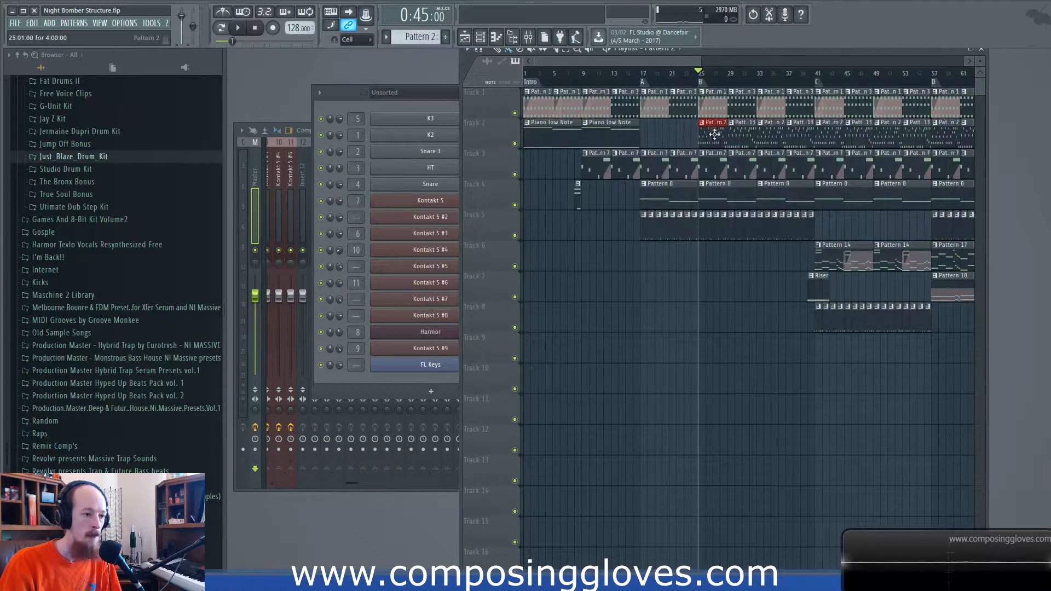
scroll(714, 132, "up", 3)
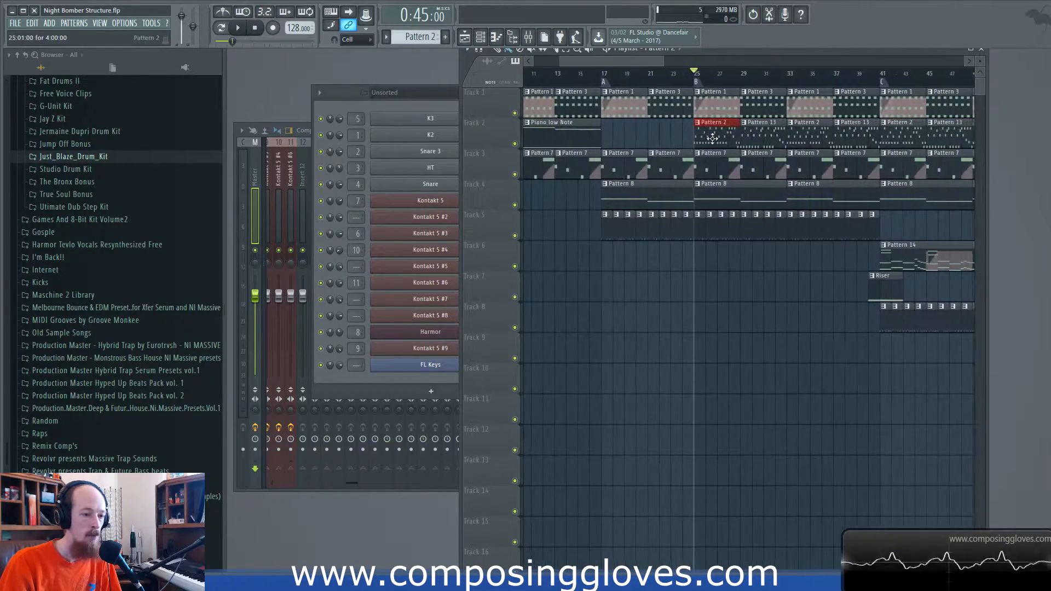
left_click(515, 174)
left_click(515, 205)
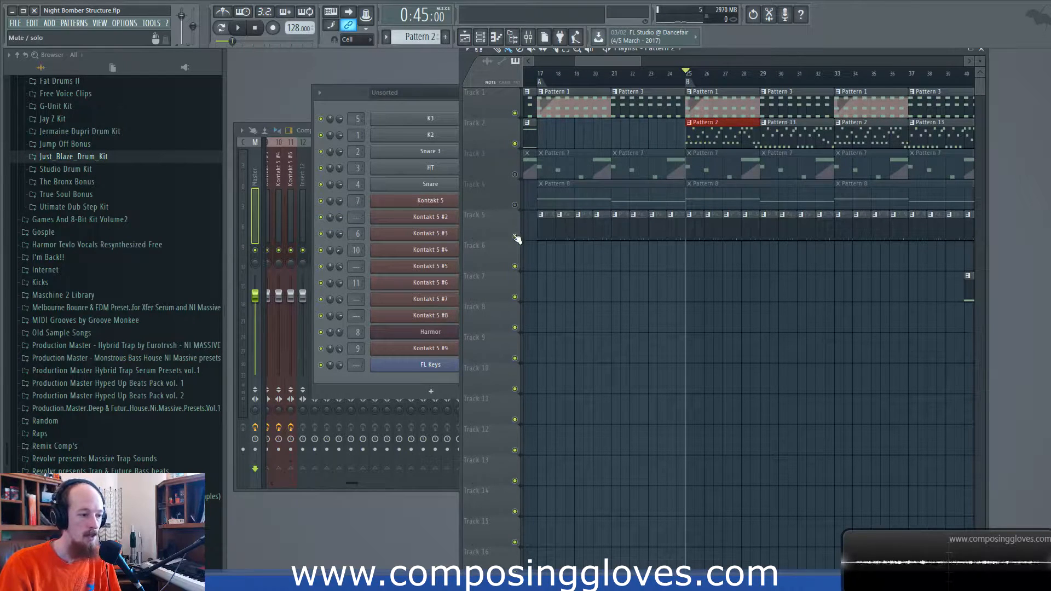
left_click(515, 236)
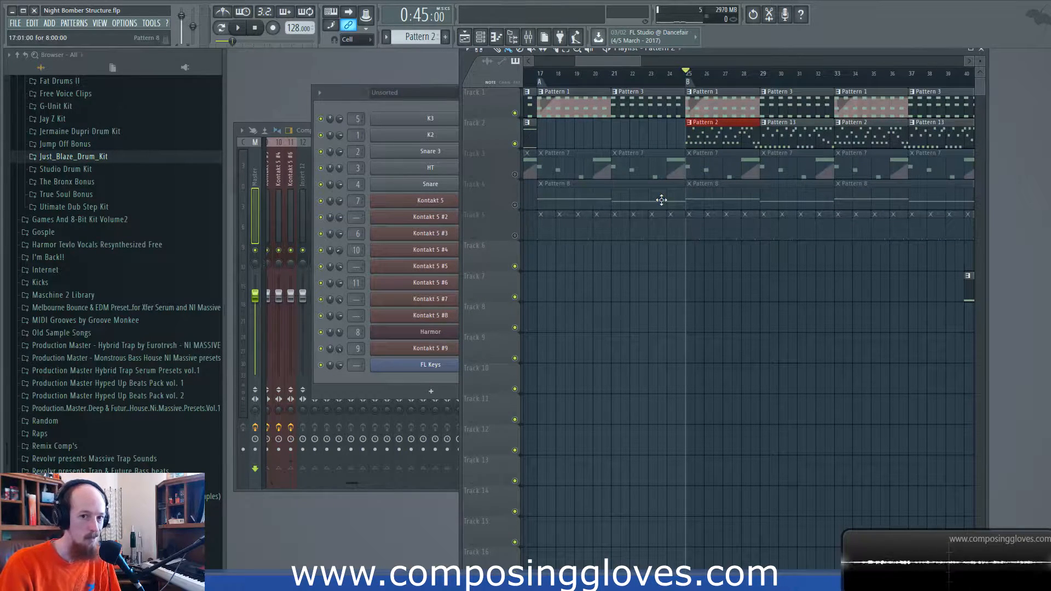
key("space")
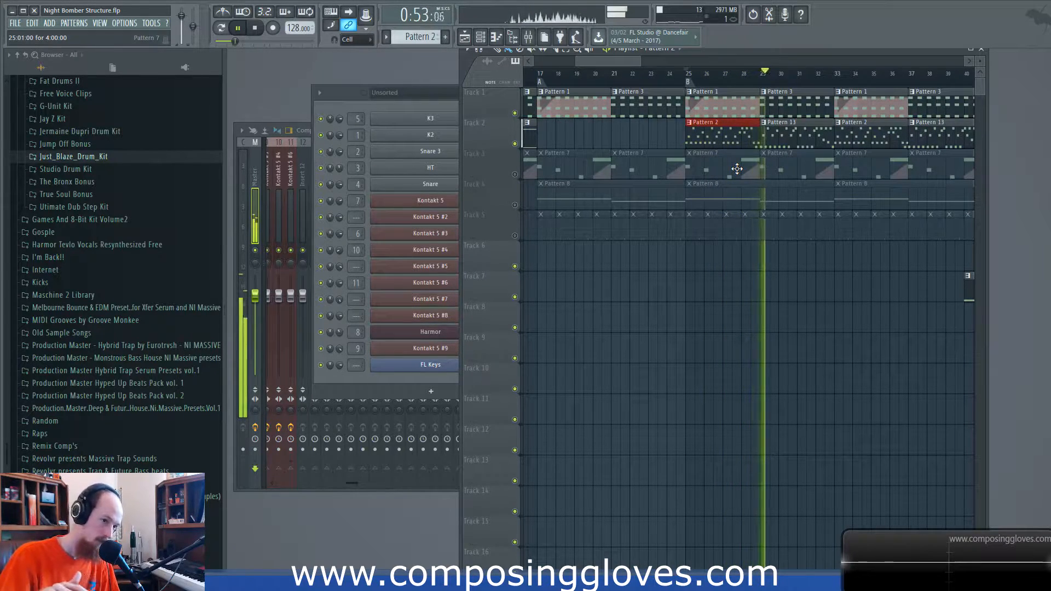
key("space")
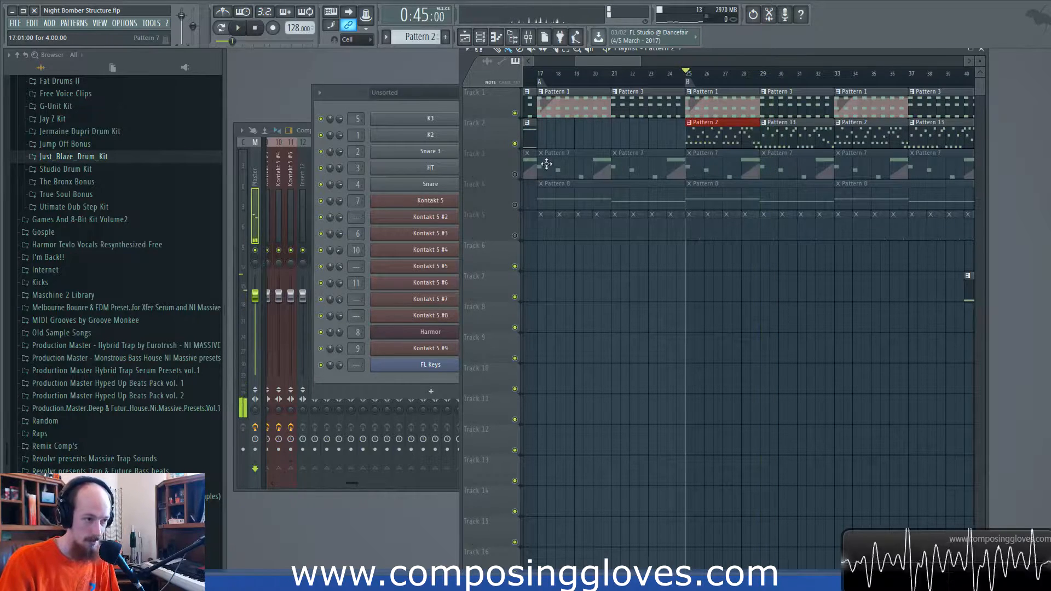
- Unmute Tracks 3, 4 and 5 in the playlist
left_click(515, 174)
left_click(515, 205)
left_click(515, 235)
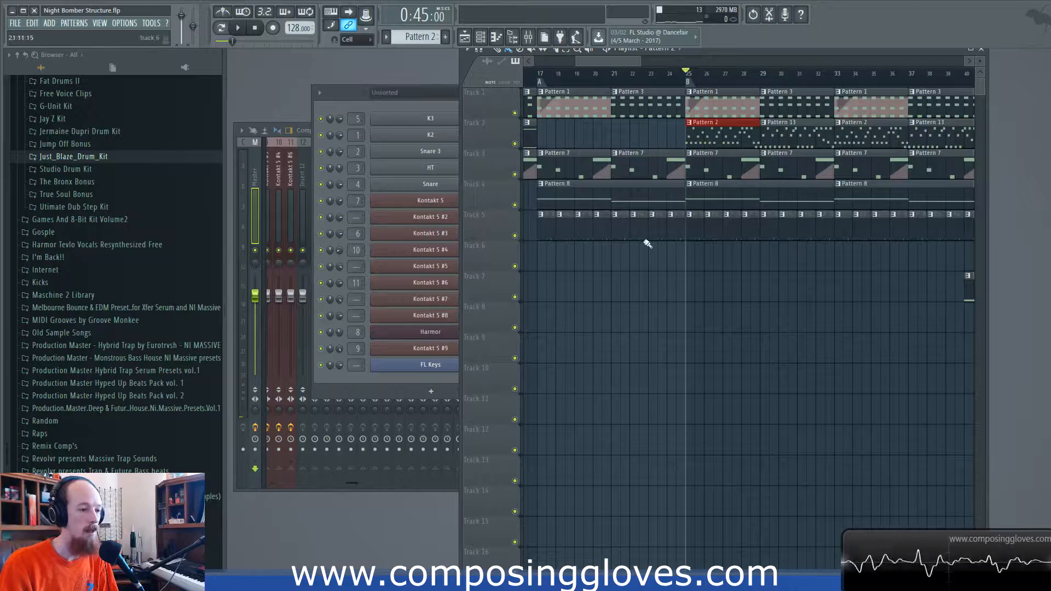
- Raise all F6 notes of the Pattern 2 melody a semitone to F#6
double_click(698, 143)
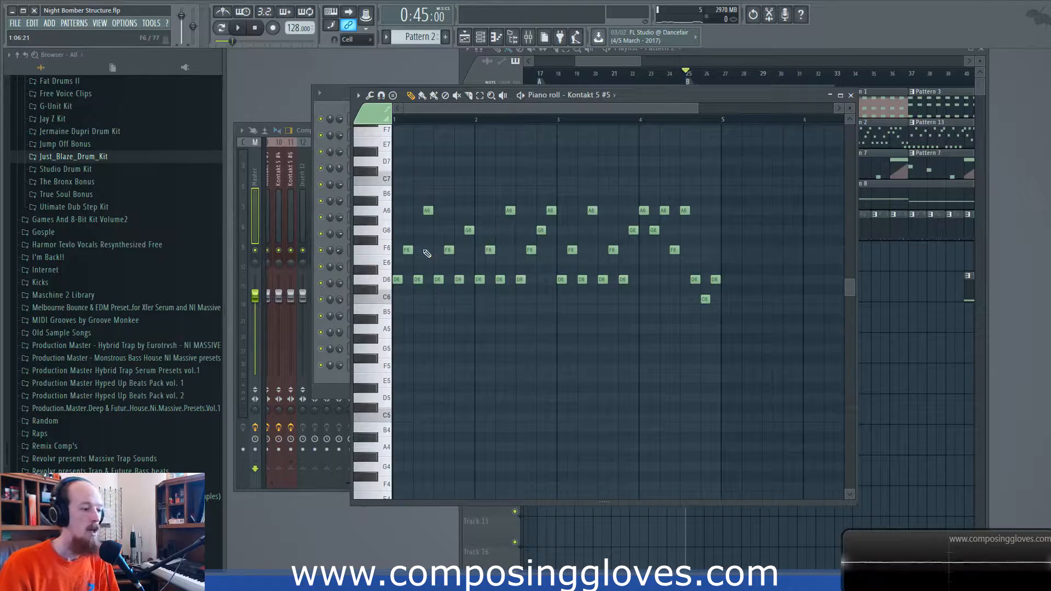
left_click(384, 252, "ctrl")
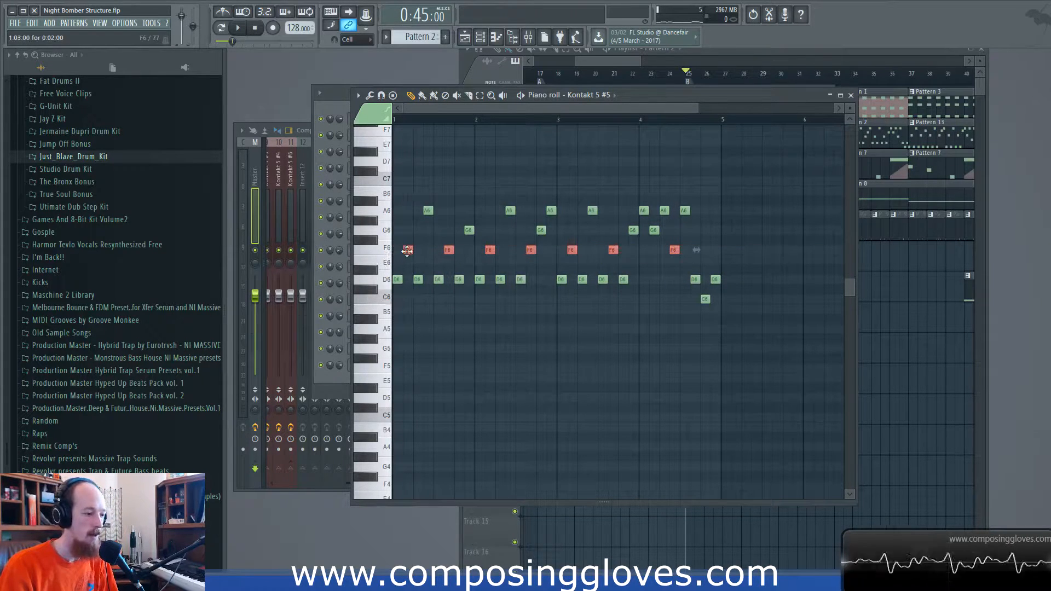
left_click_drag(406, 250, 406, 240)
- Raise all F7 notes of the Pattern 1 chords a semitone to F#7
left_click(618, 61)
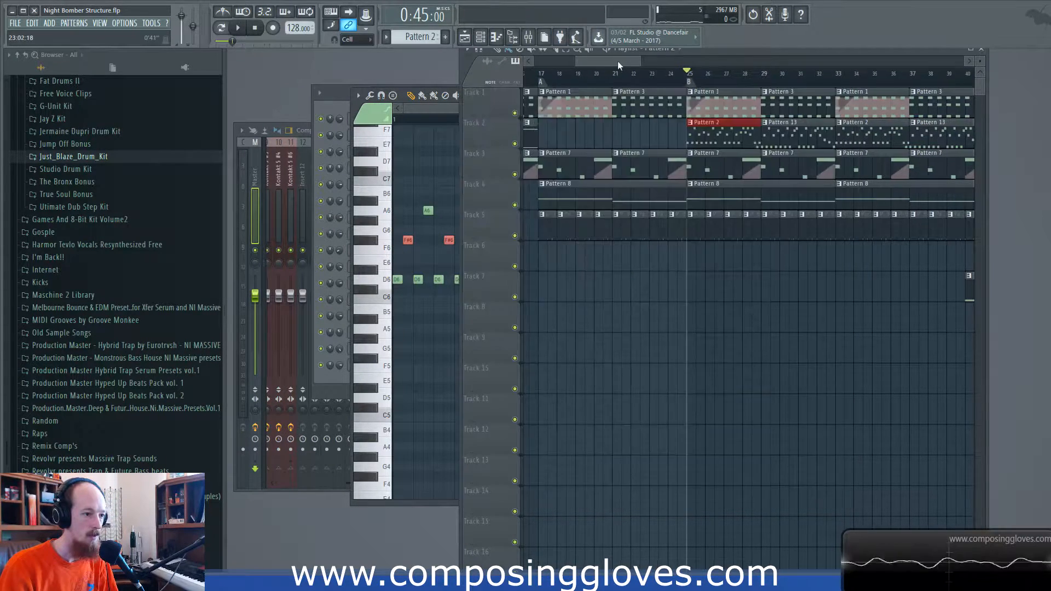
double_click(701, 102)
scroll(395, 176, "up", 3)
left_click(381, 219, "ctrl")
left_click_drag(401, 217, 399, 205)
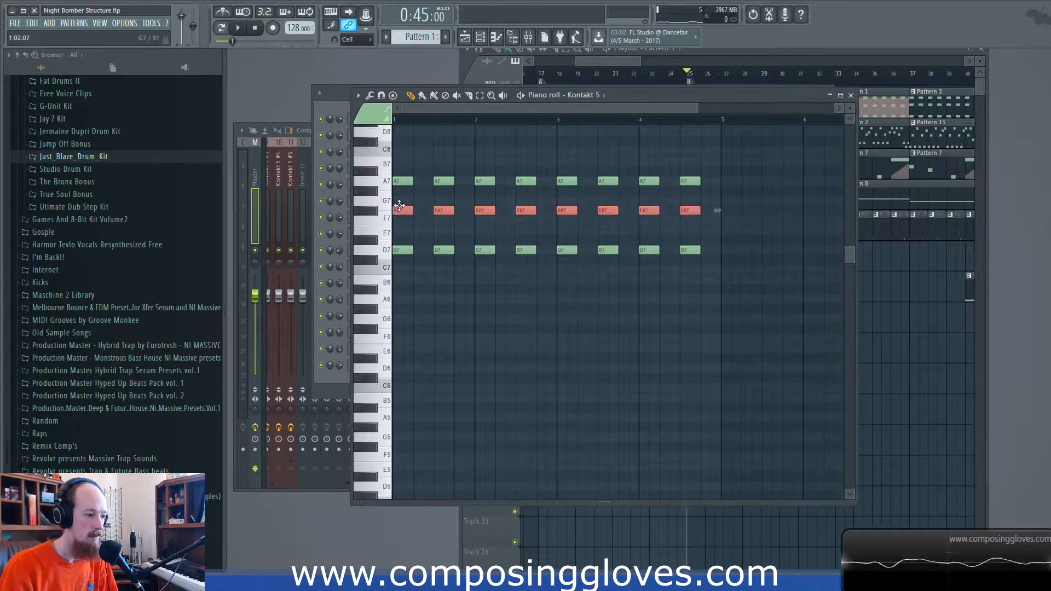
- Mute Tracks 3, 4 and 5 and play the altered Pattern 1 chords and Pattern 2 melody from bar 25
left_click(641, 62)
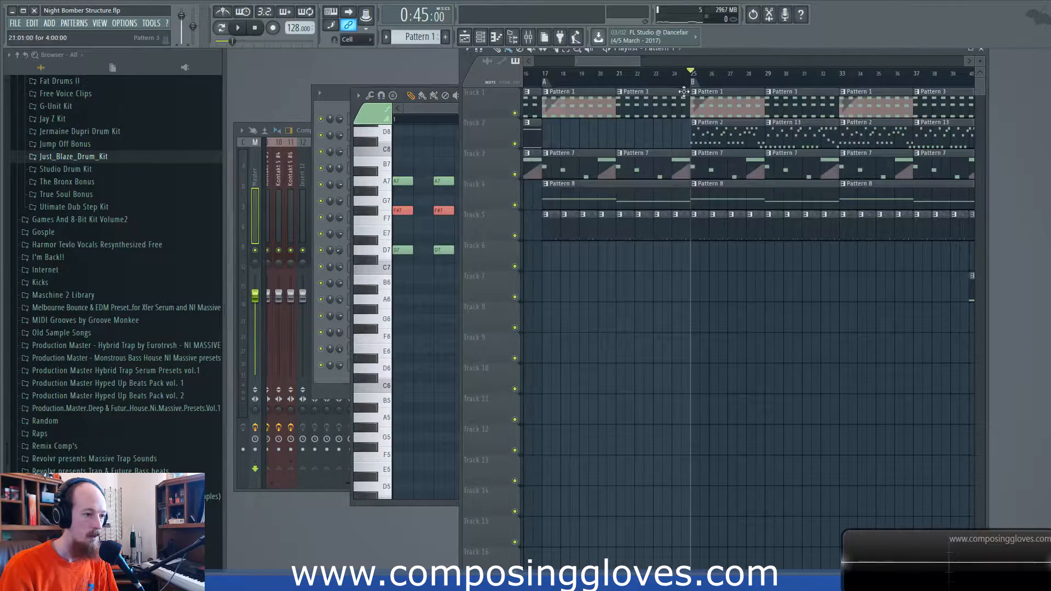
left_click(515, 205)
left_click(515, 235)
scroll(705, 149, "down", 2)
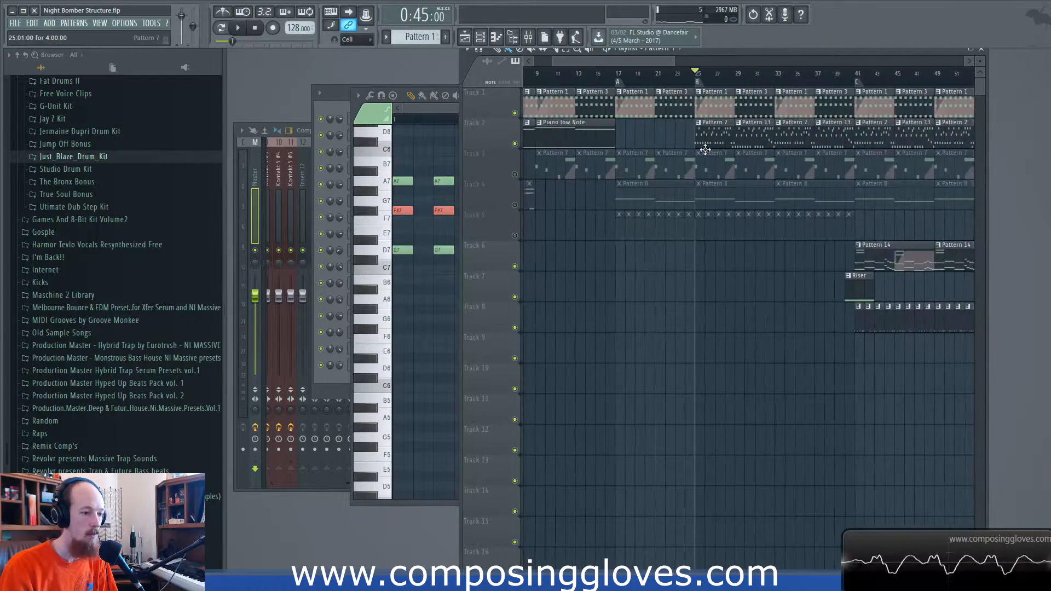
left_click(720, 121)
scroll(712, 133, "up", 3)
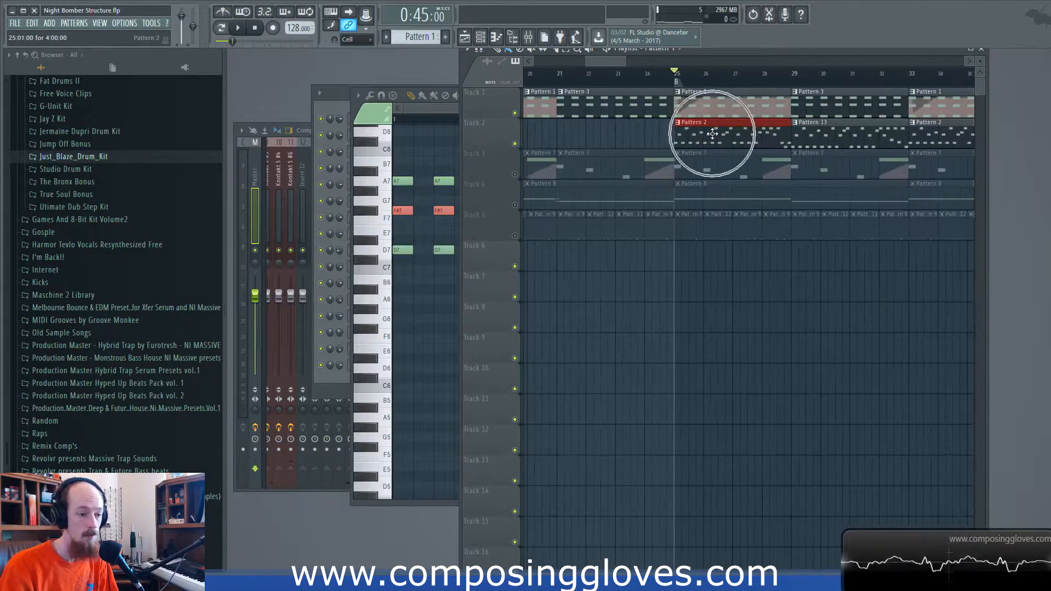
key("space")
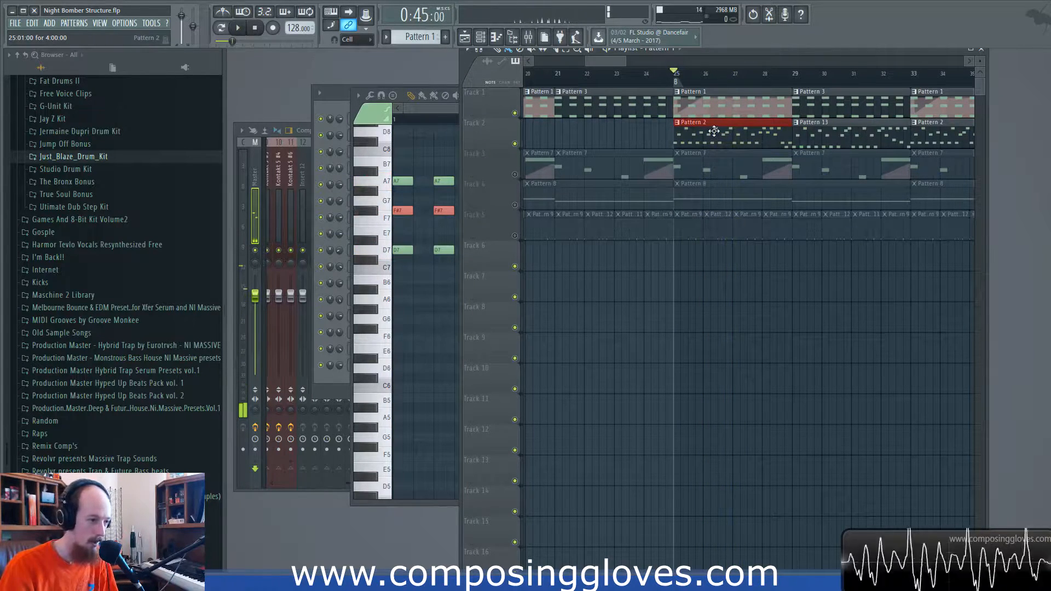
- Lower all F#6 notes of the Pattern 2 melody a semitone to F6
double_click(693, 132)
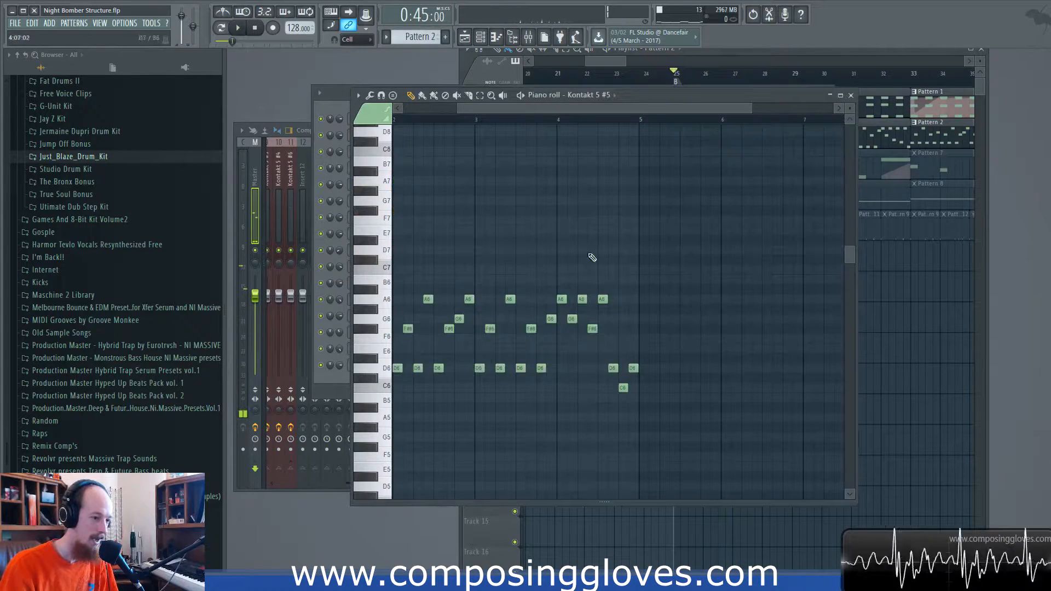
left_click(403, 331)
left_click(376, 330)
left_click_drag(410, 336, 410, 345)
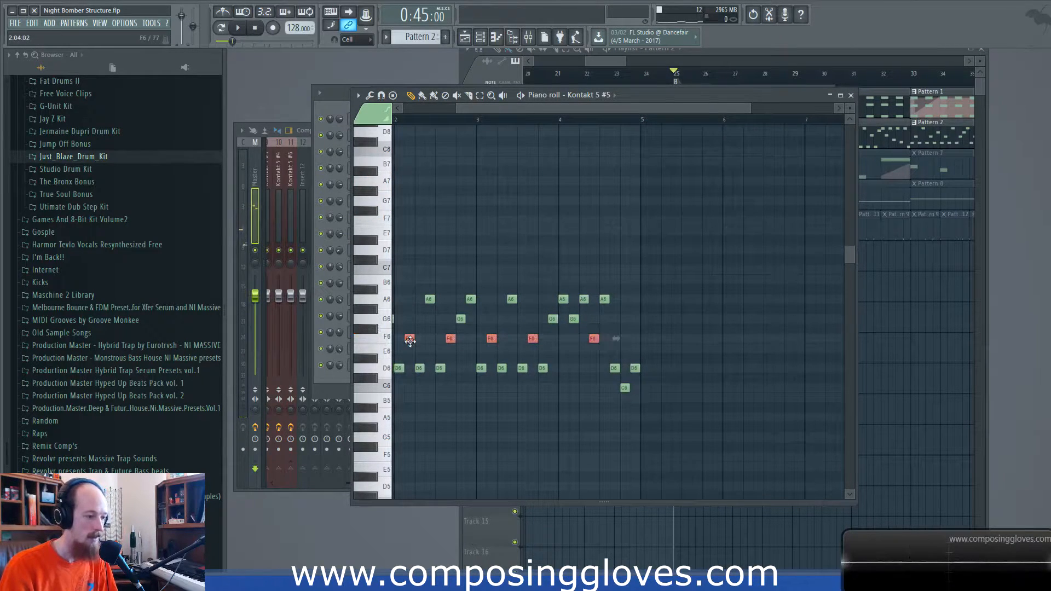
- Lower all F#7 notes of the Pattern 1 chords a semitone to F7 and close the piano roll
left_click(609, 58)
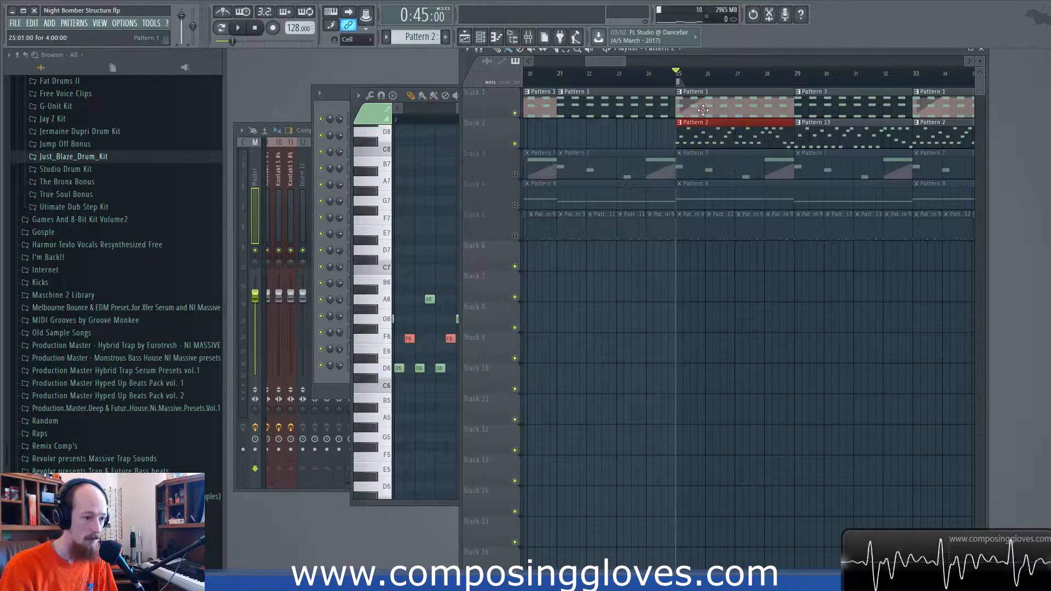
double_click(692, 105)
left_click(372, 212)
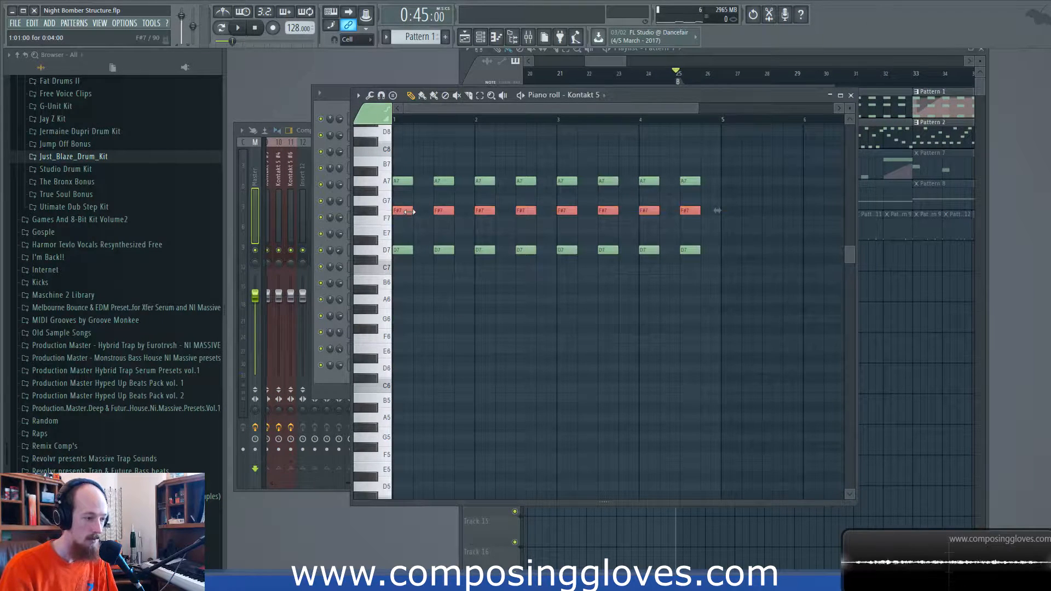
left_click_drag(402, 211, 402, 220)
left_click(851, 96)
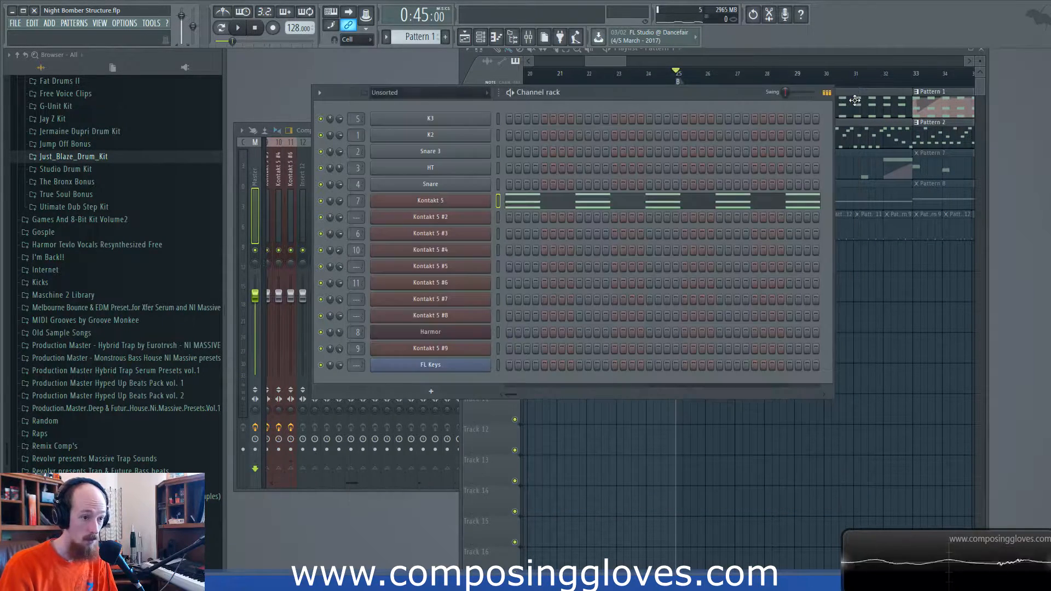
- Unmute Tracks 3, 4 and 5 and briefly play the arrangement from bar 25
left_click(595, 62)
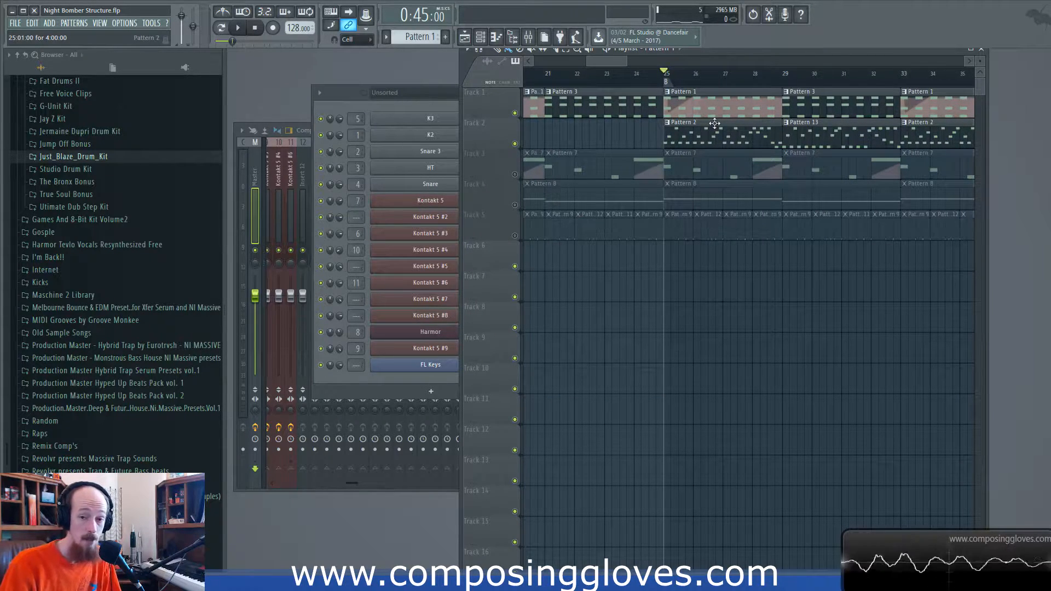
scroll(715, 123, "down", 5)
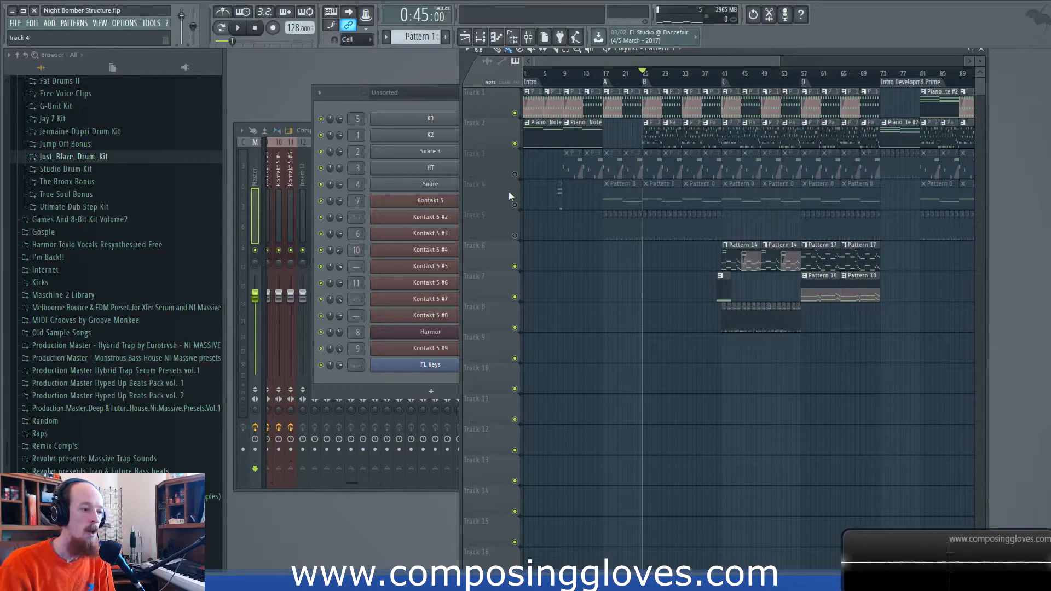
left_click(515, 204)
left_click(515, 174)
left_click(515, 236)
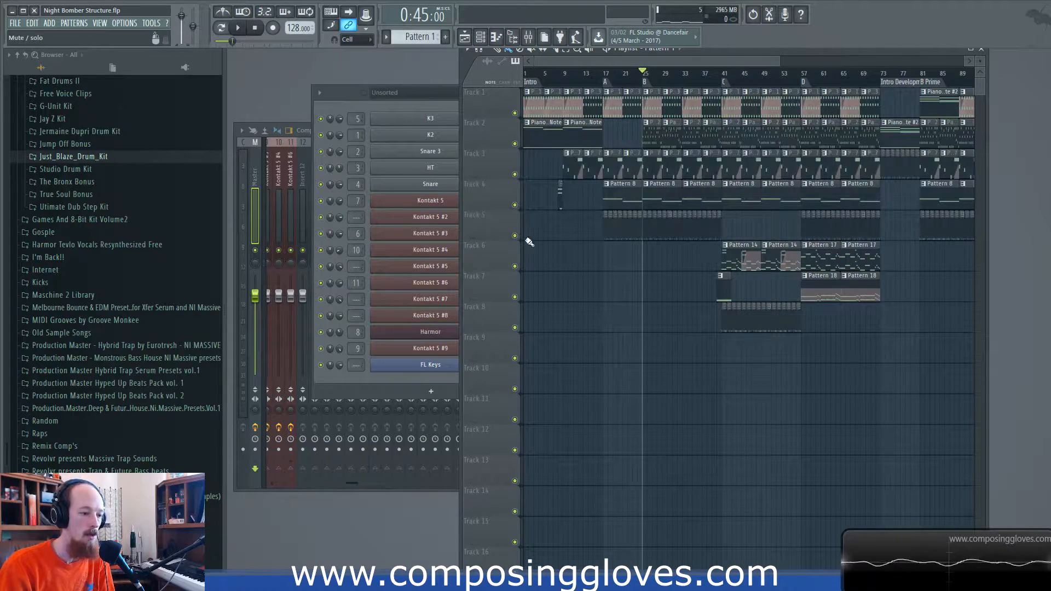
scroll(709, 265, "up", 5)
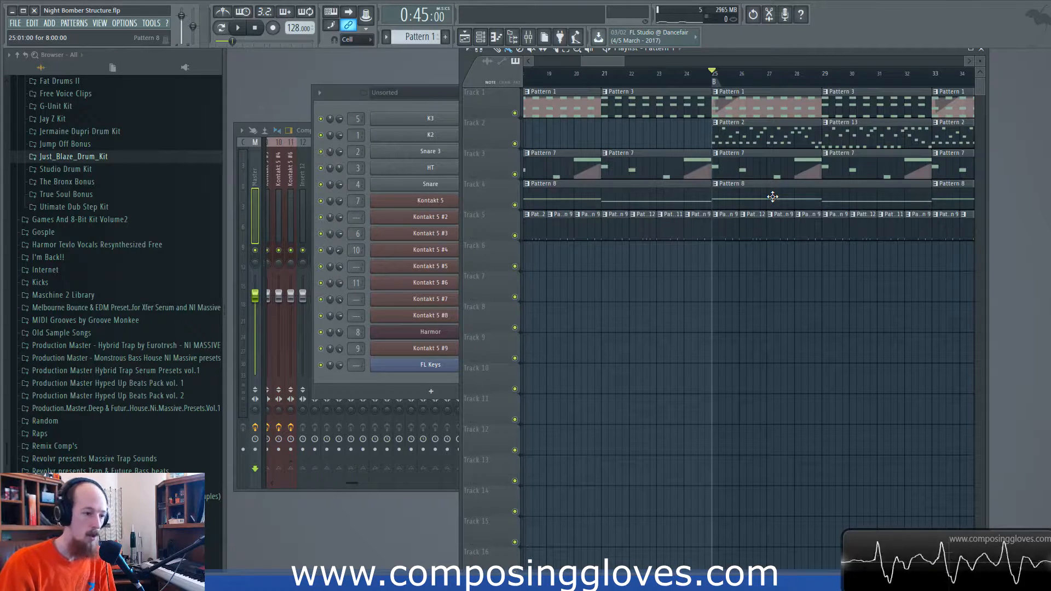
key("space")
key("space")
- Move the playback position to bar 41 and highlight the opening D4 and D3 notes of Pattern 14's Kontakt 5 #6 part
scroll(584, 230, "right", 8)
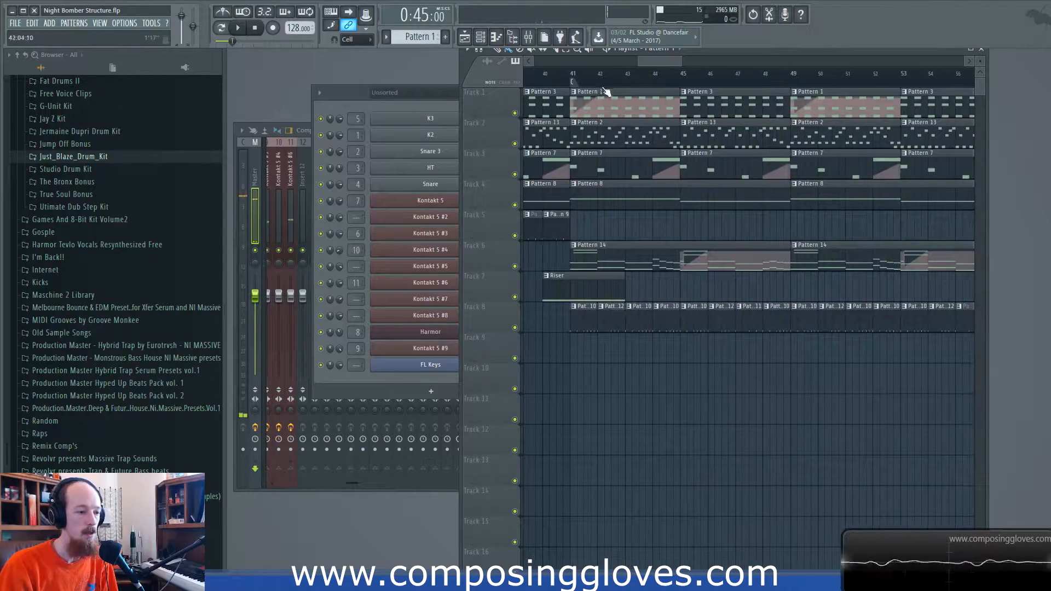
left_click(570, 81)
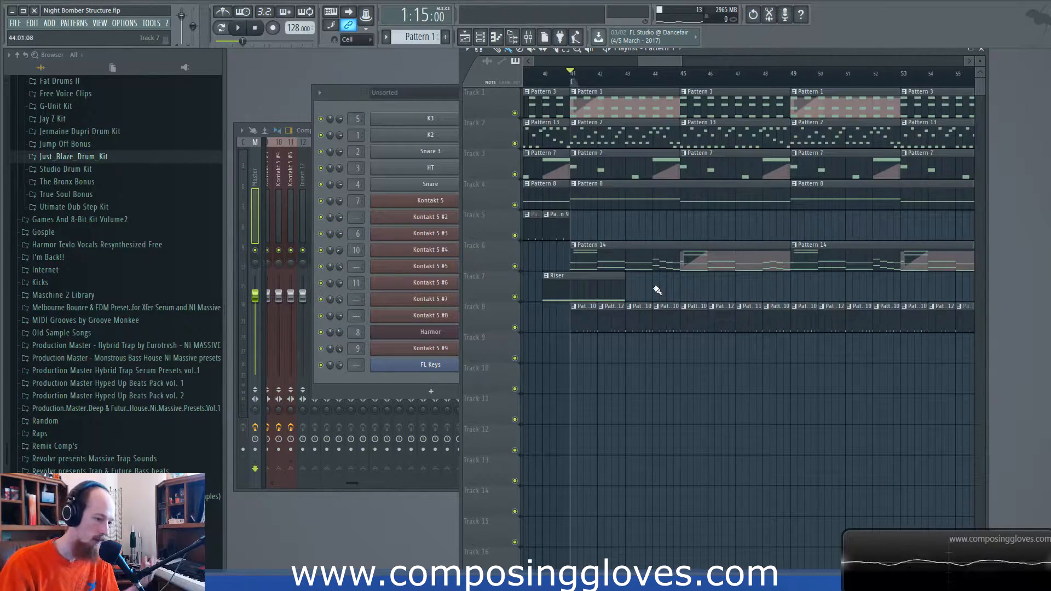
double_click(653, 259)
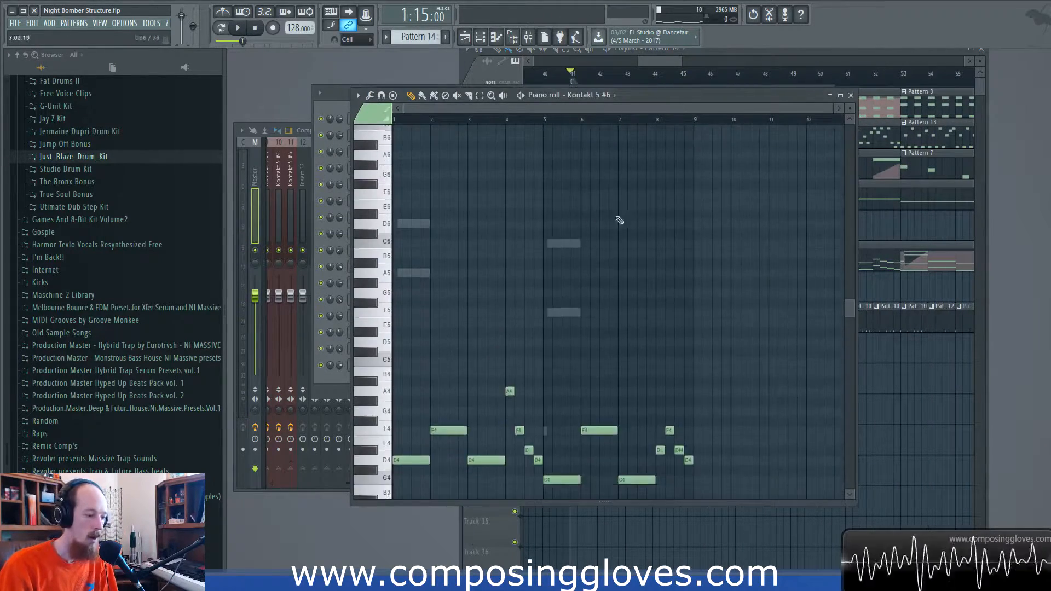
scroll(429, 307, "up", 3)
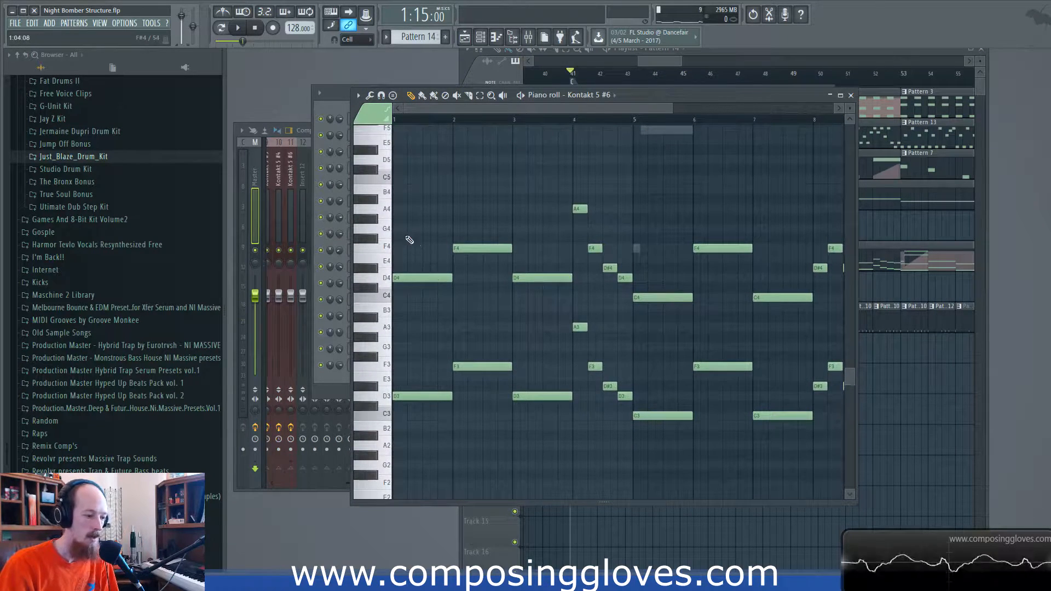
left_click_drag(407, 236, 418, 488)
- Play the full arrangement from bar 41 for about four bars to hear Pattern 14 in context
left_click(665, 63)
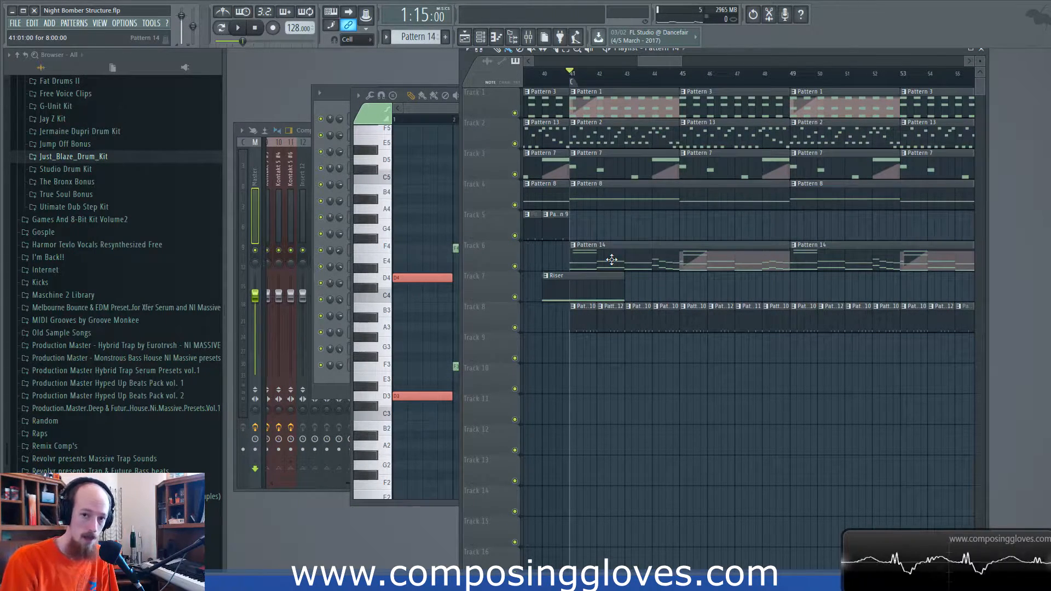
key("space")
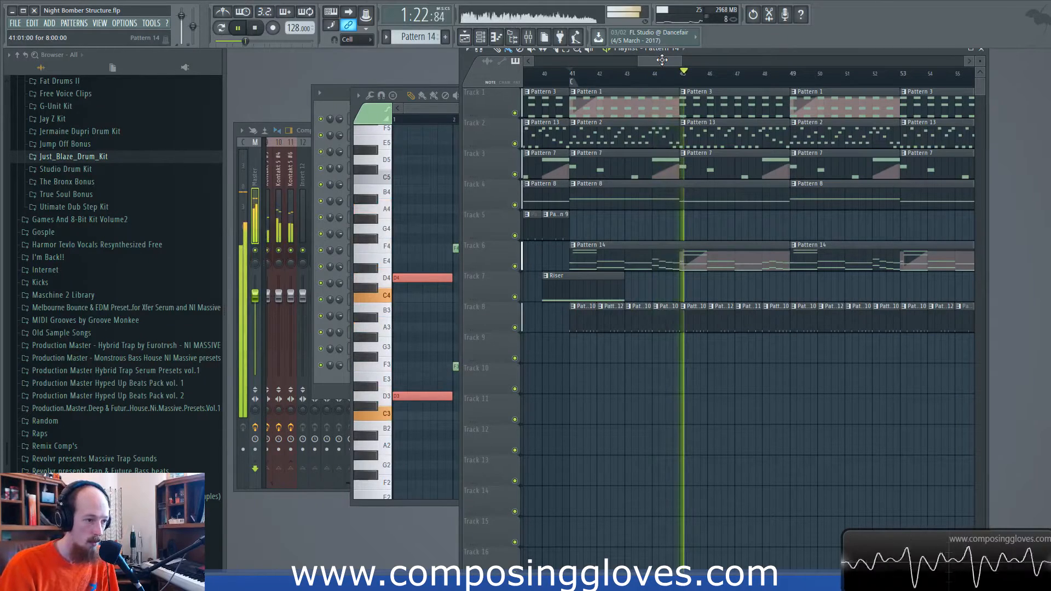
key("space")
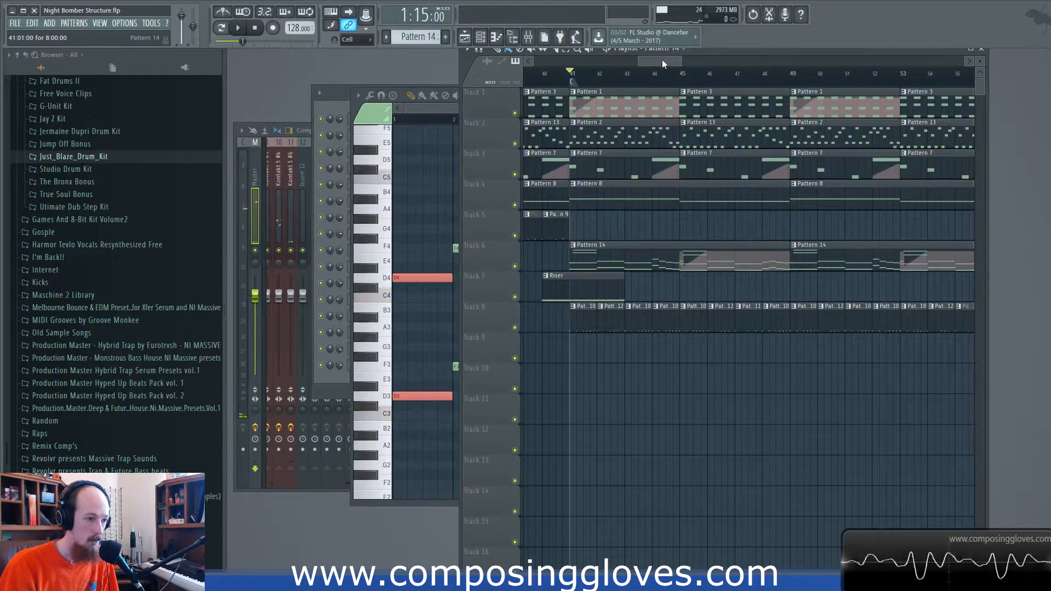
- Reopen Pattern 14's Kontakt 5 #6 notes and highlight the descending run from A to C in both octaves
double_click(629, 261)
left_click_drag(542, 294, 869, 247)
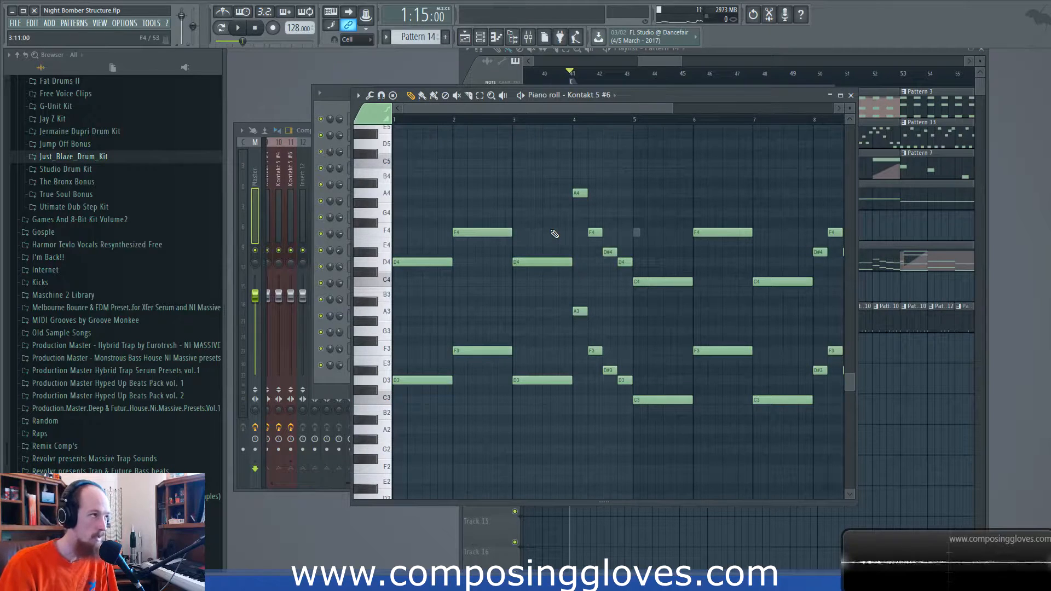
left_click_drag(422, 199, 578, 400)
left_click_drag(578, 171, 638, 415)
- Highlight all D4 notes and all D3 notes of Pattern 14, then return to the playlist
scroll(652, 328, "down", 3)
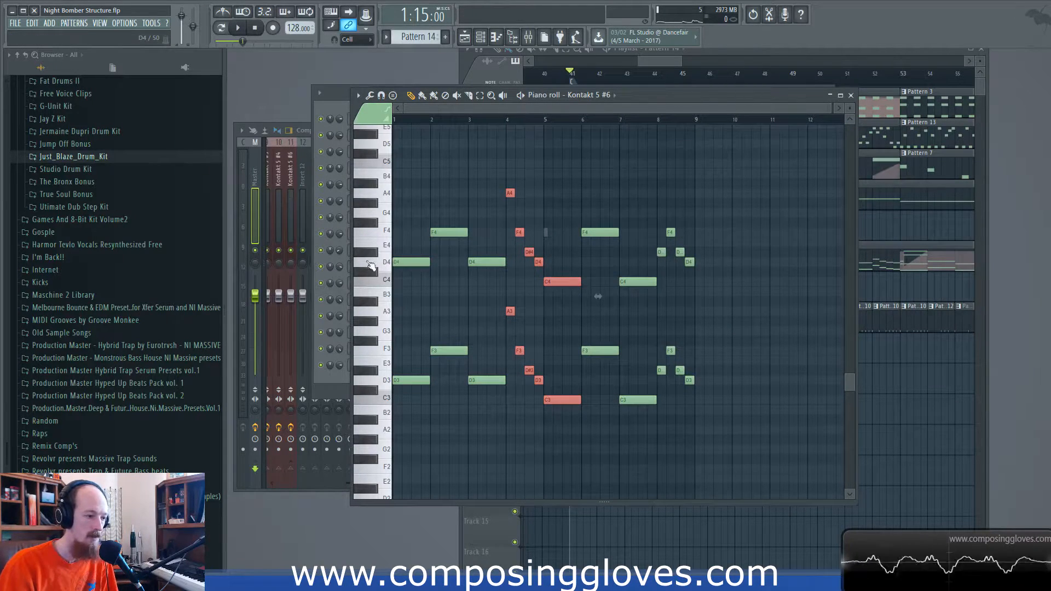
double_click(370, 263)
double_click(380, 381)
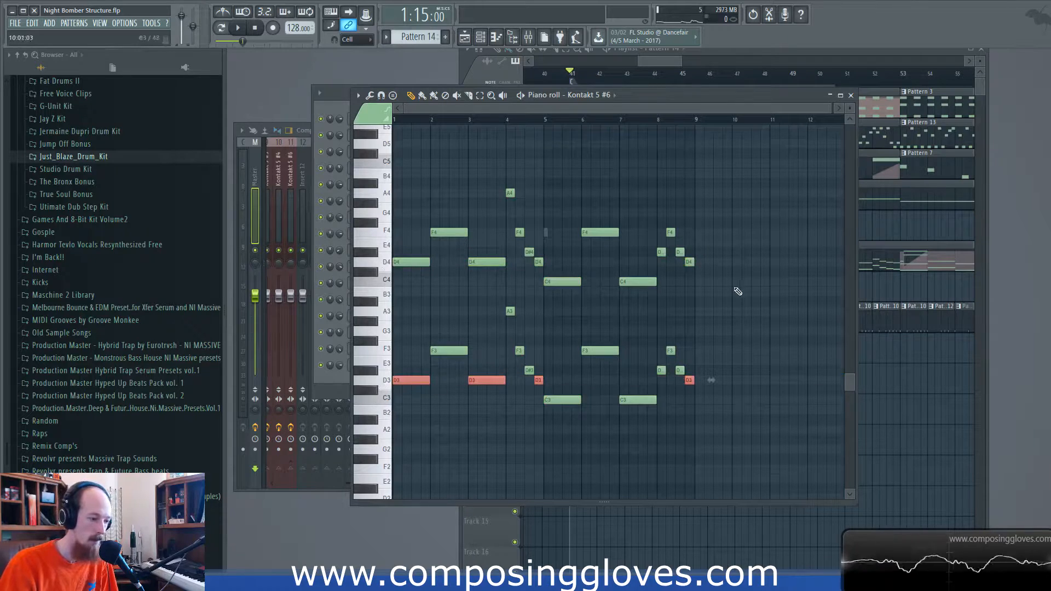
left_click(851, 95)
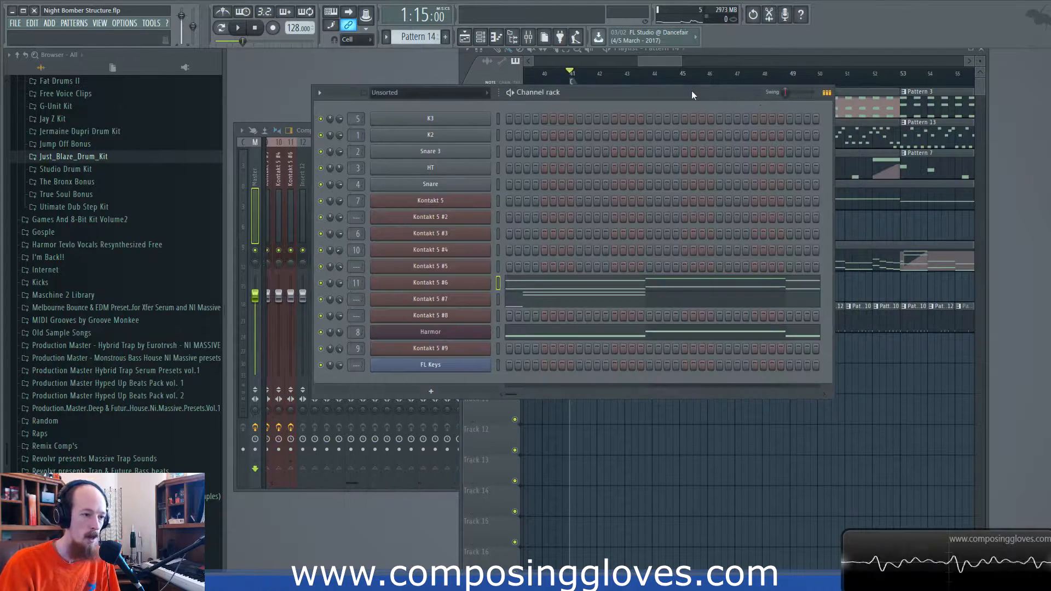
left_click(665, 61)
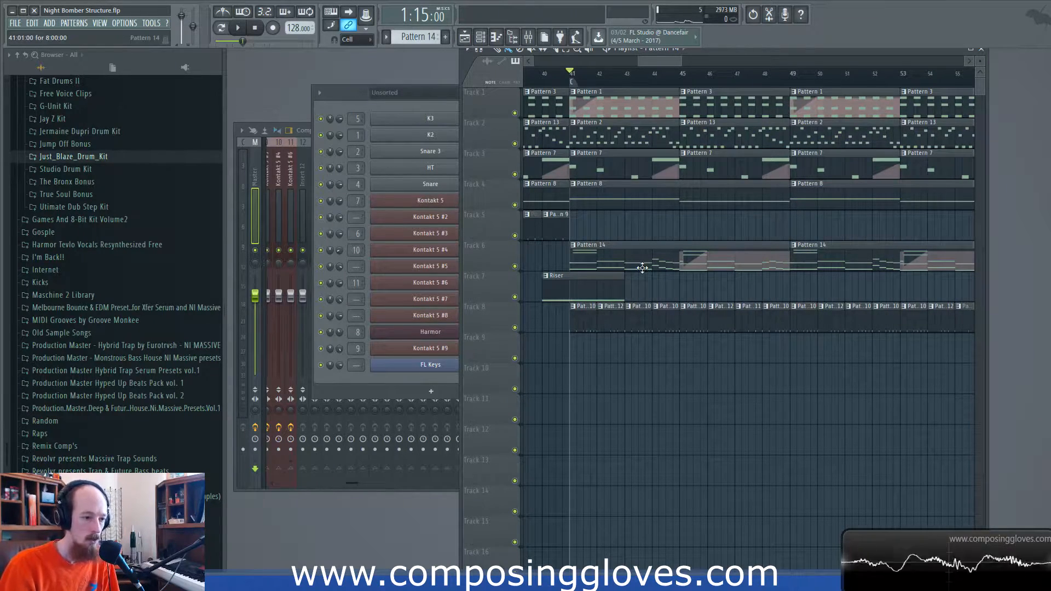
- Move the playback position to bar 5 and select the first Piano low Note clip on Track 2
scroll(708, 210, "down", 8)
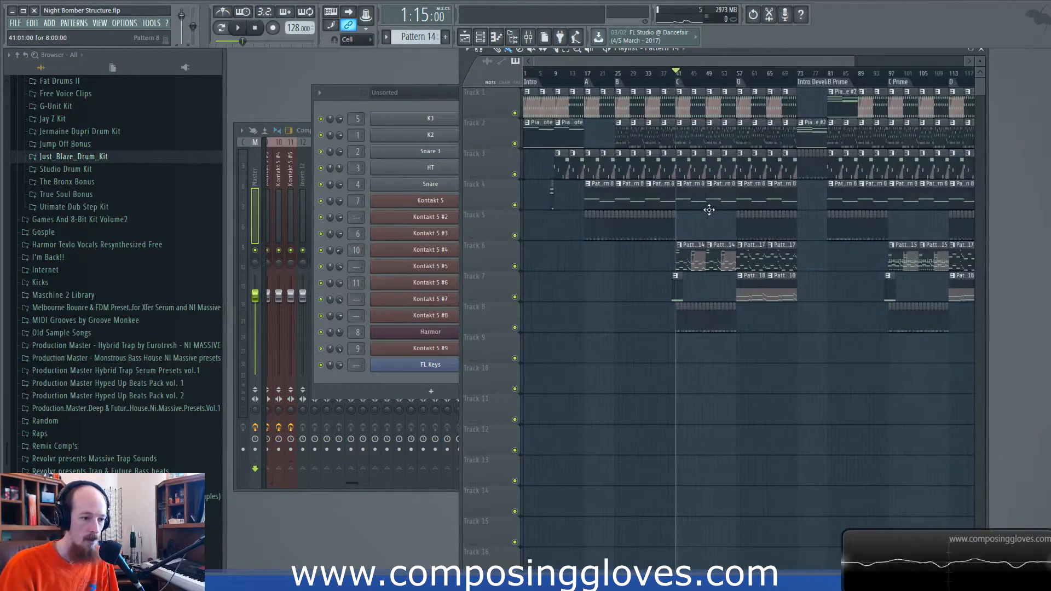
scroll(766, 218, "right", 3)
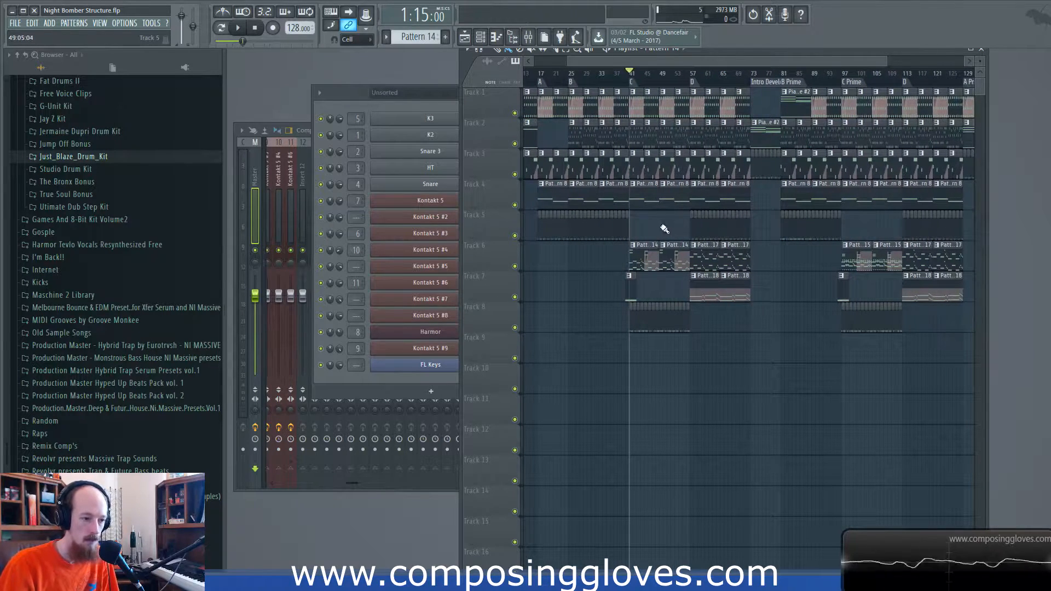
scroll(652, 230, "left", 3)
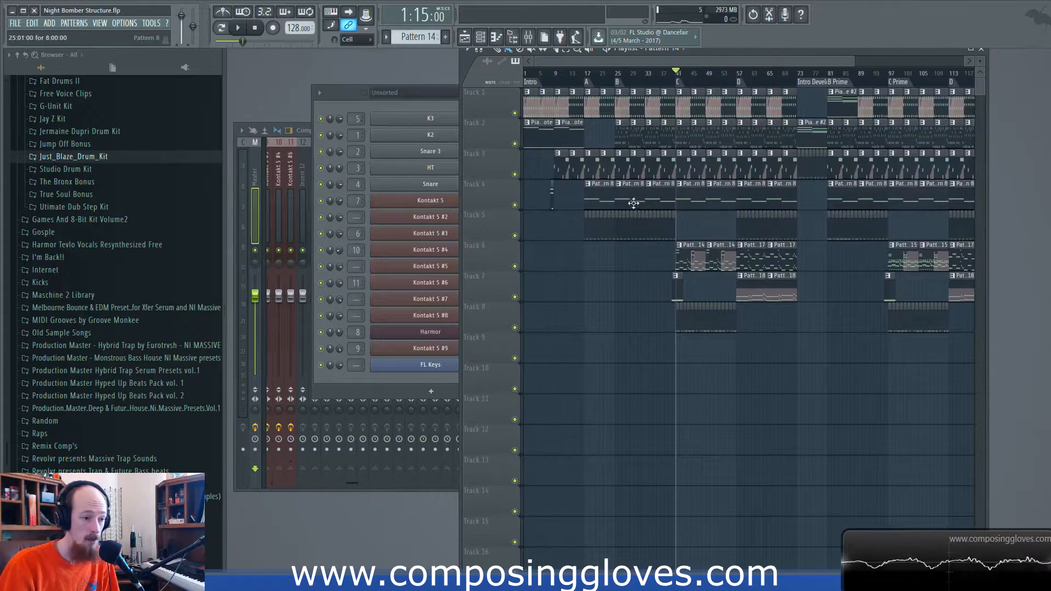
left_click(545, 75)
left_click(540, 122)
- Mute Kontakt 5 #3 in the Piano low Note pattern, start and stop playback, and switch to pattern playback mode
left_click(328, 104)
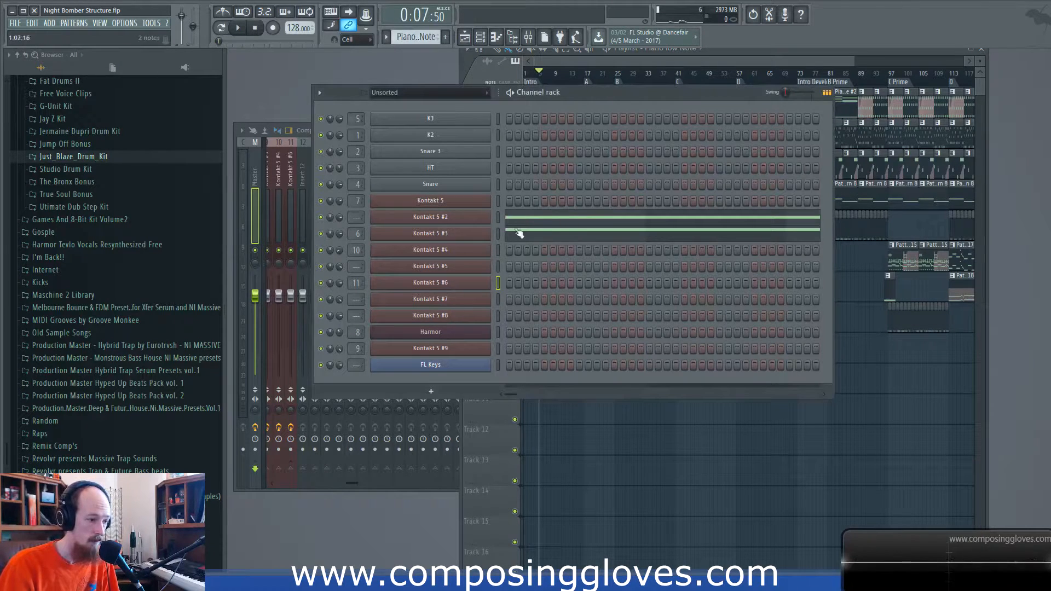
left_click(321, 234)
key("space")
- Mute Kontakt 5 #2, unmute Kontakt 5 #3 and play the Piano low Note pattern
key("space")
left_click(221, 28)
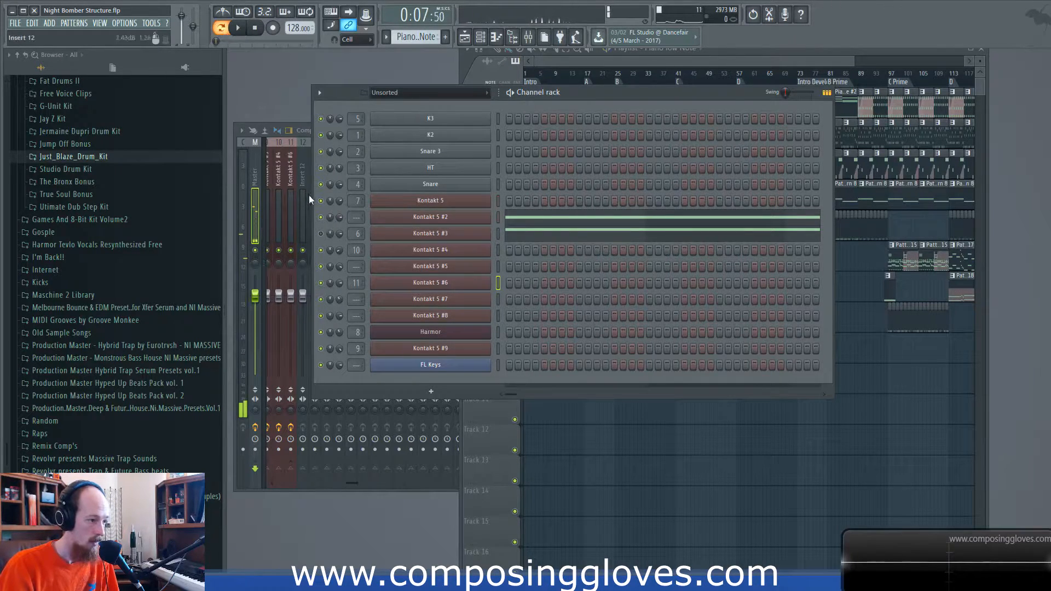
left_click(321, 217)
left_click(321, 234)
key("space")
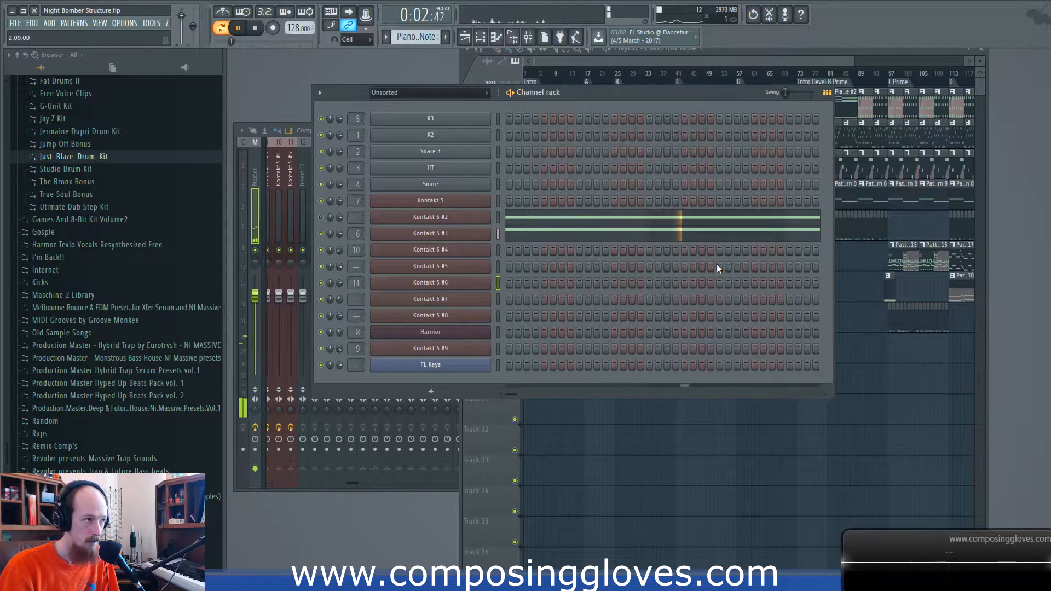
key("space")
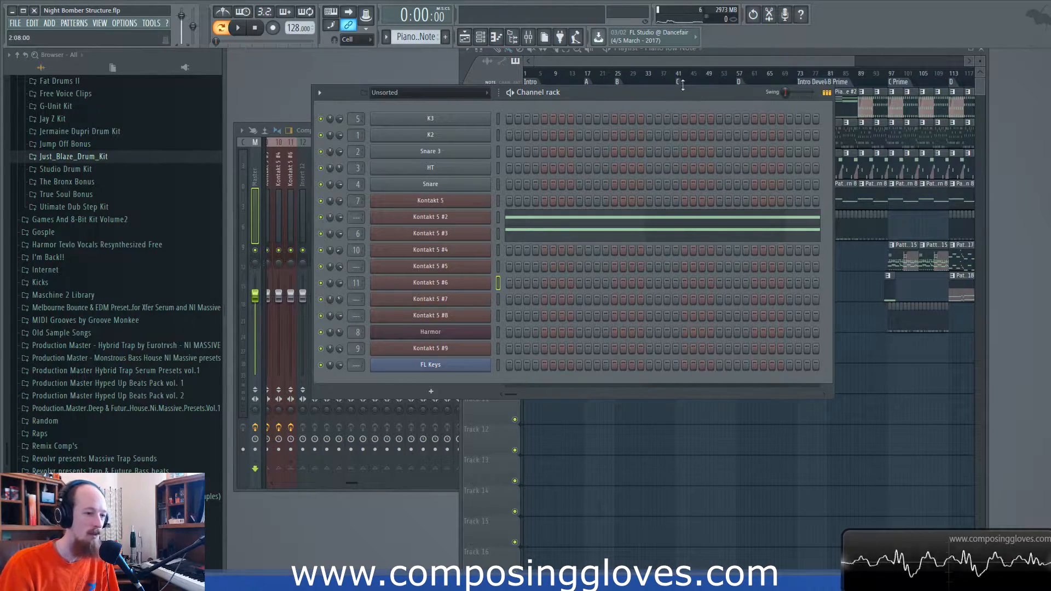
- Select all playlist clips on Tracks 1 to 8 from the Intro through the C Prime section
left_click(703, 61)
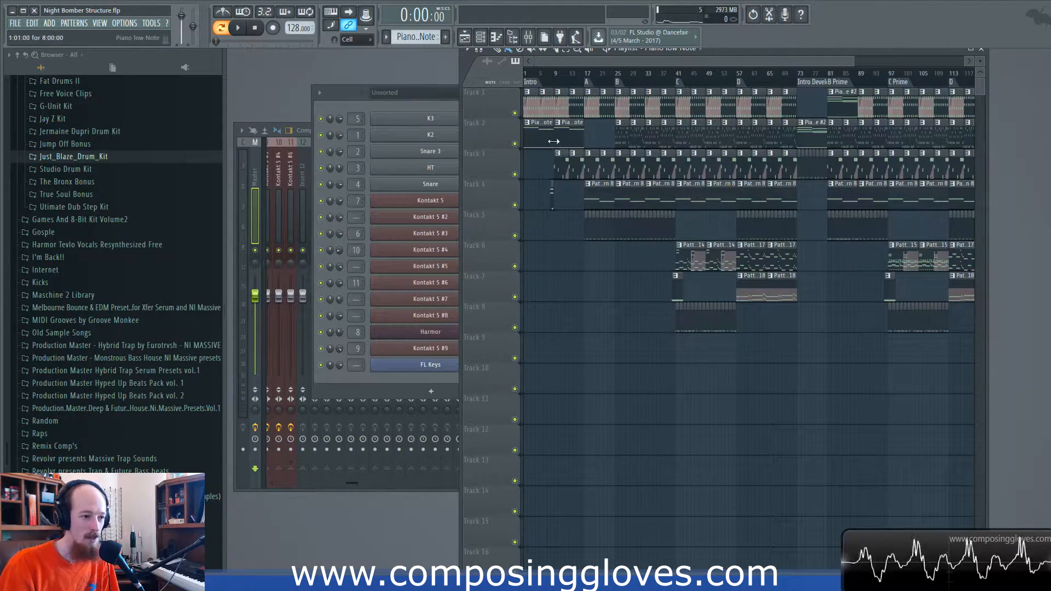
left_click_drag(535, 86, 948, 364)
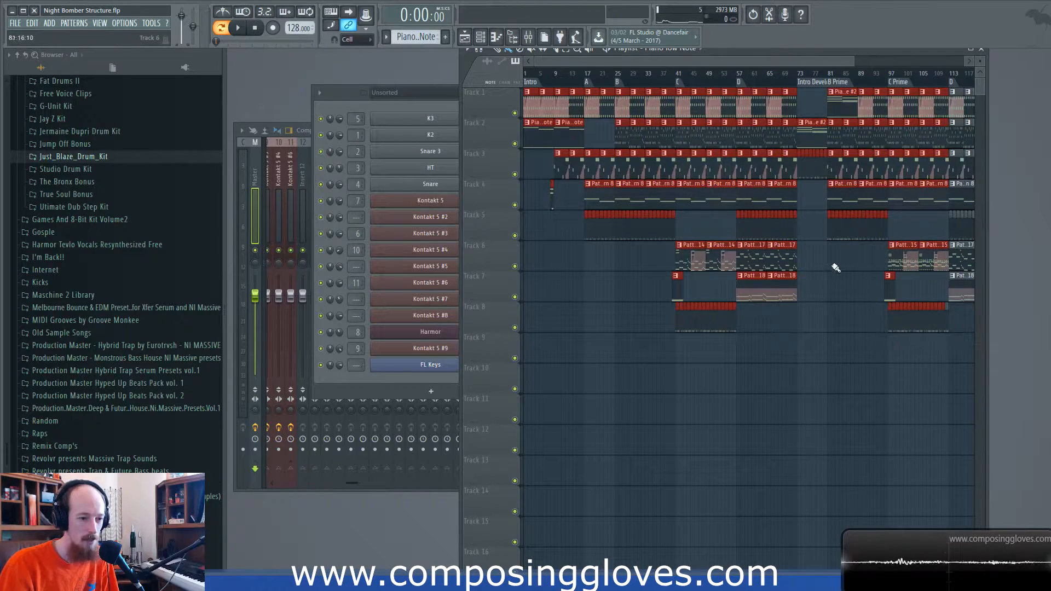